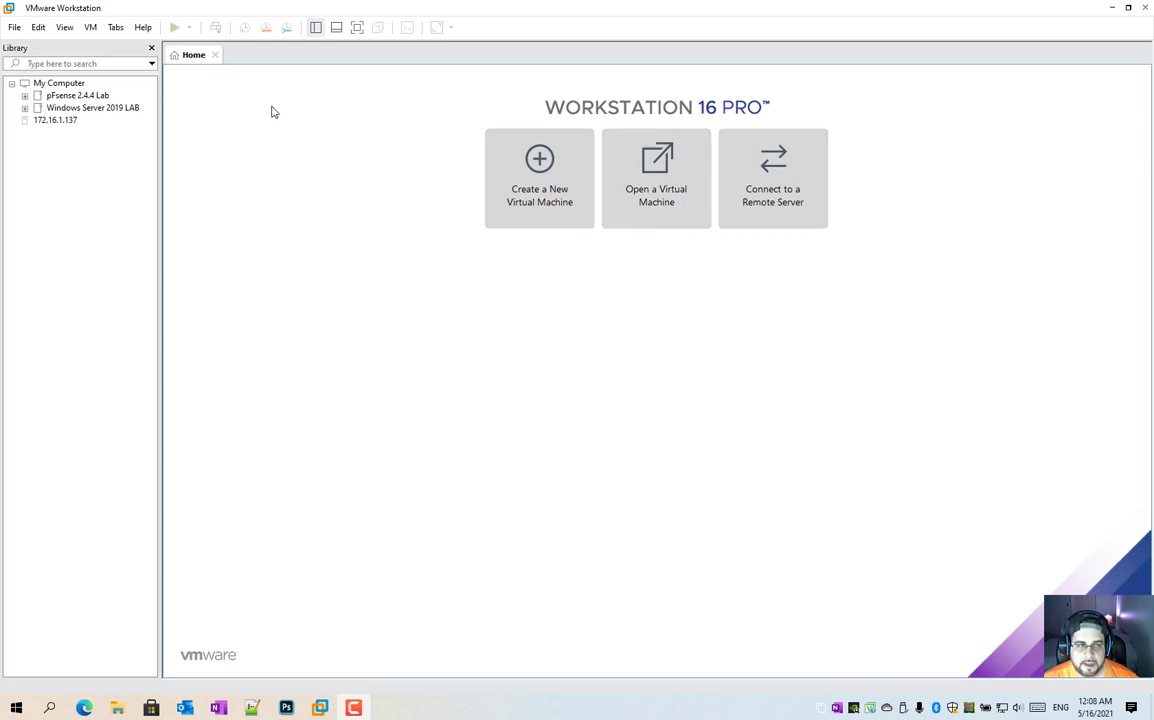
Step: Open the Virtual Network Editor and review the VMnet8 NAT network's NAT and DNS settings
{"action": "left_click", "coordinate": [42, 29]}
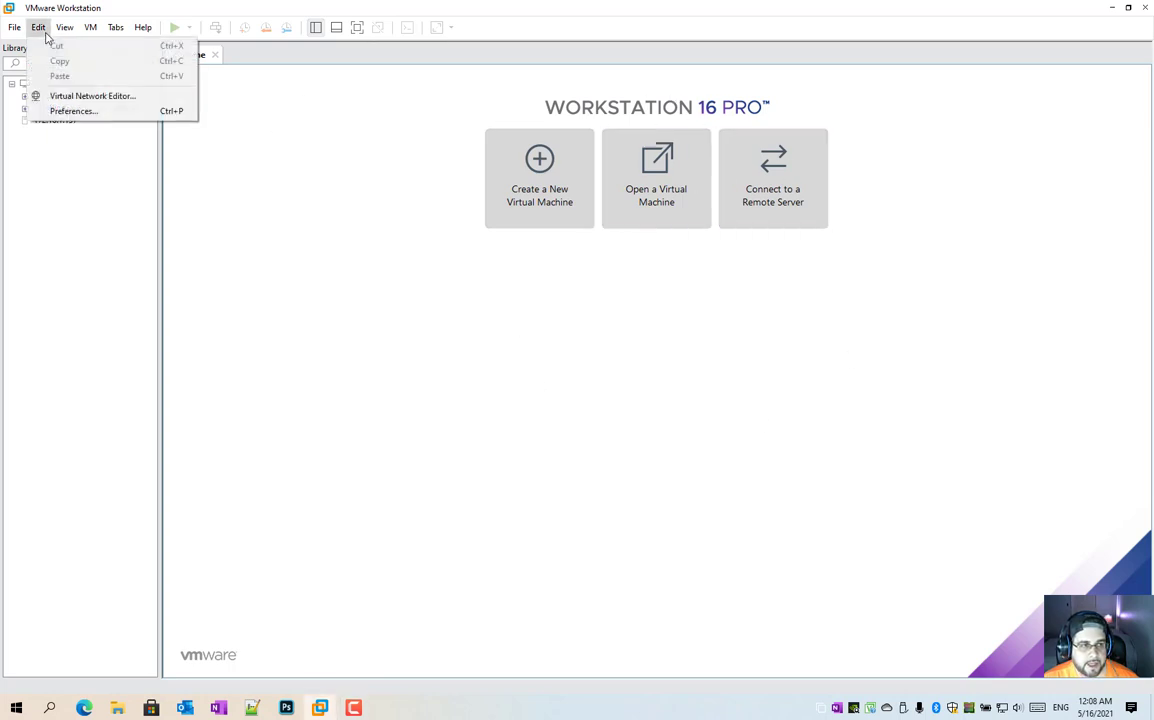
{"action": "left_click", "coordinate": [133, 98]}
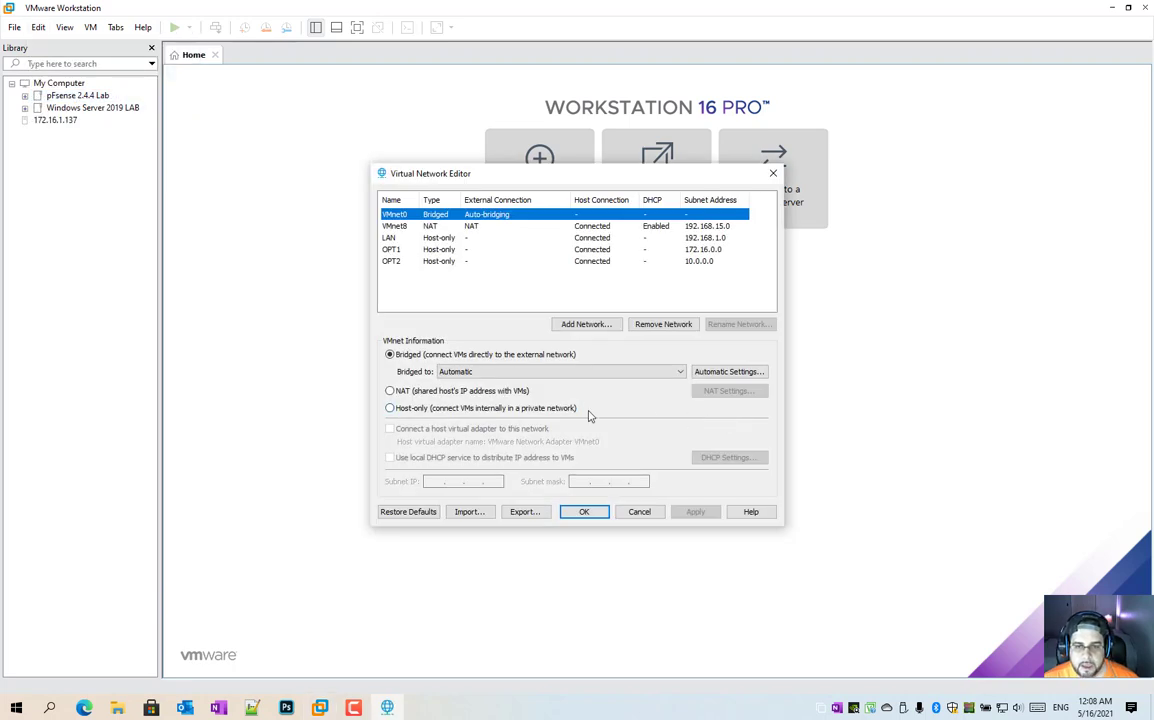
{"action": "left_click", "coordinate": [474, 226]}
{"action": "left_click_drag", "start_coordinate": [489, 190], "coordinate": [532, 299]}
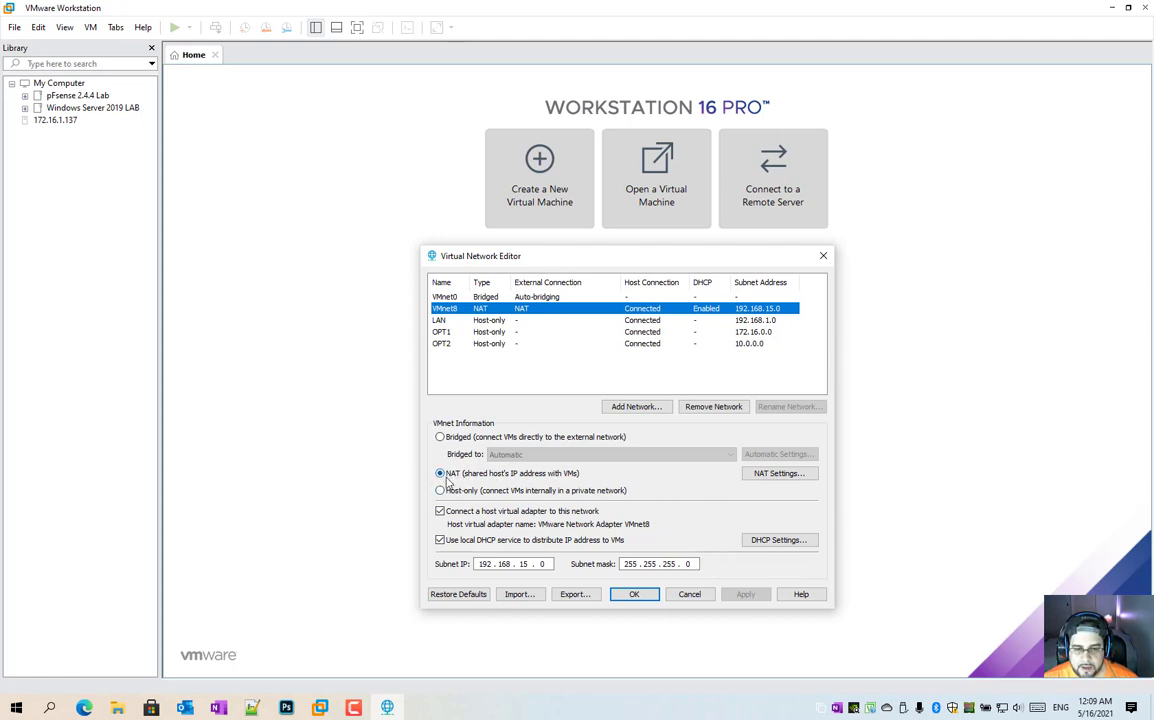
{"action": "left_click", "coordinate": [440, 475]}
{"action": "left_click", "coordinate": [790, 478]}
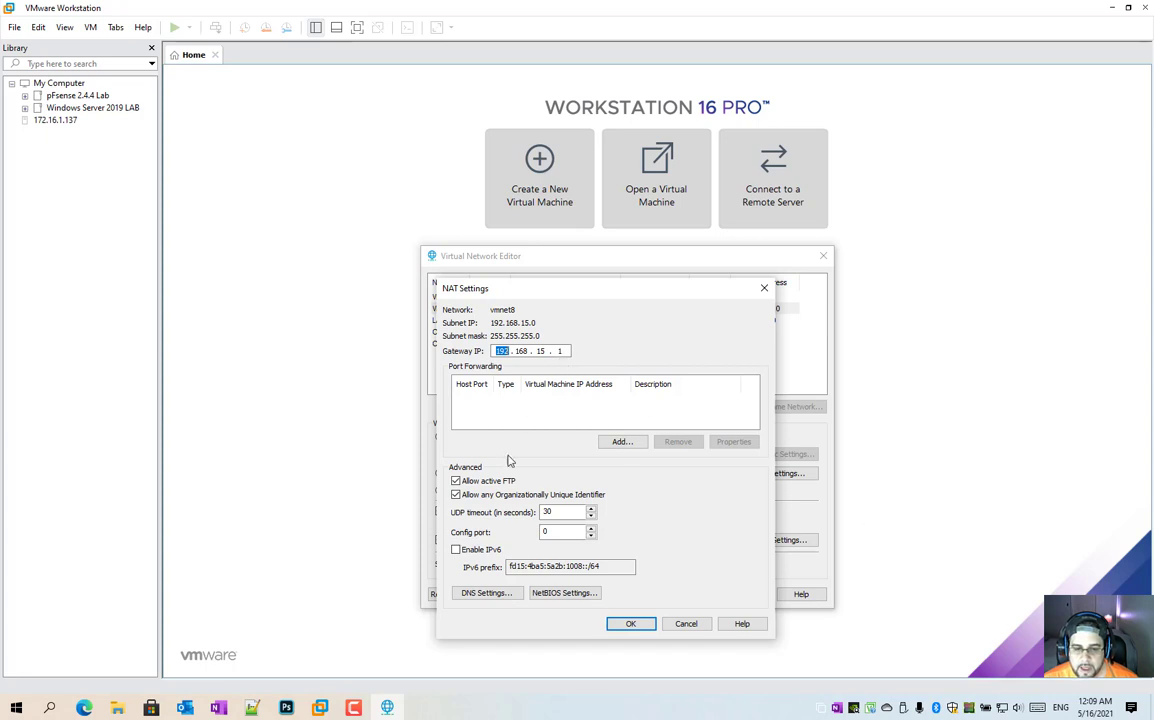
{"action": "left_click", "coordinate": [497, 593]}
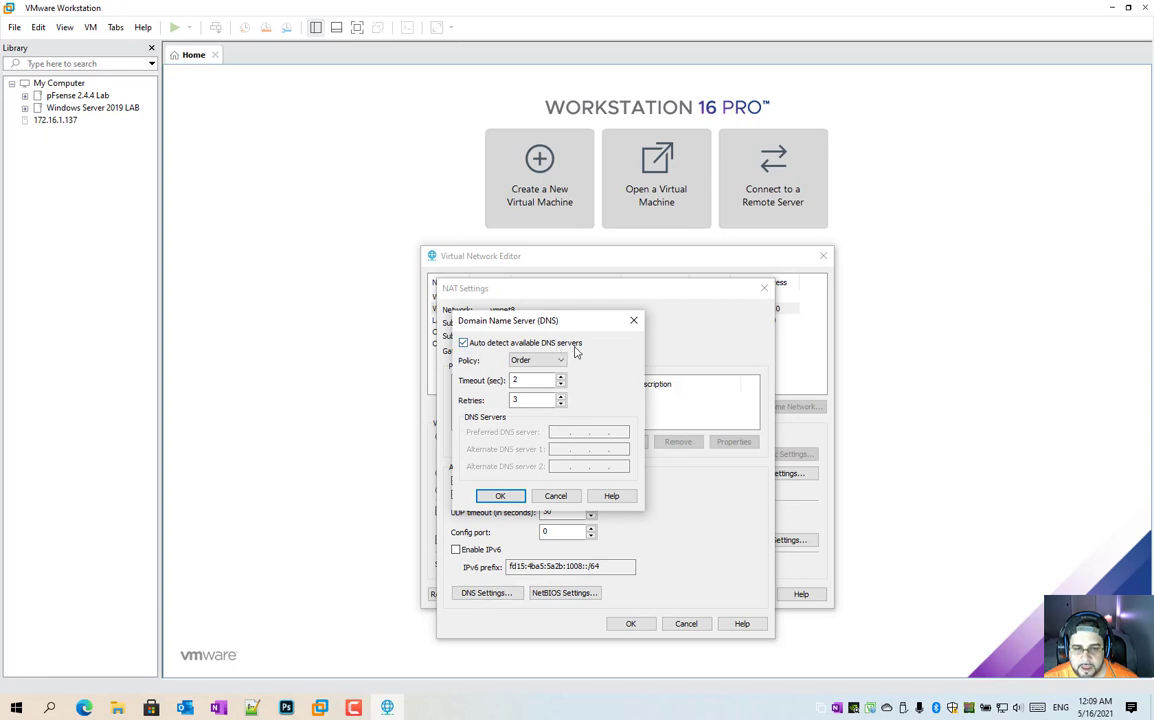
{"action": "left_click", "coordinate": [499, 495]}
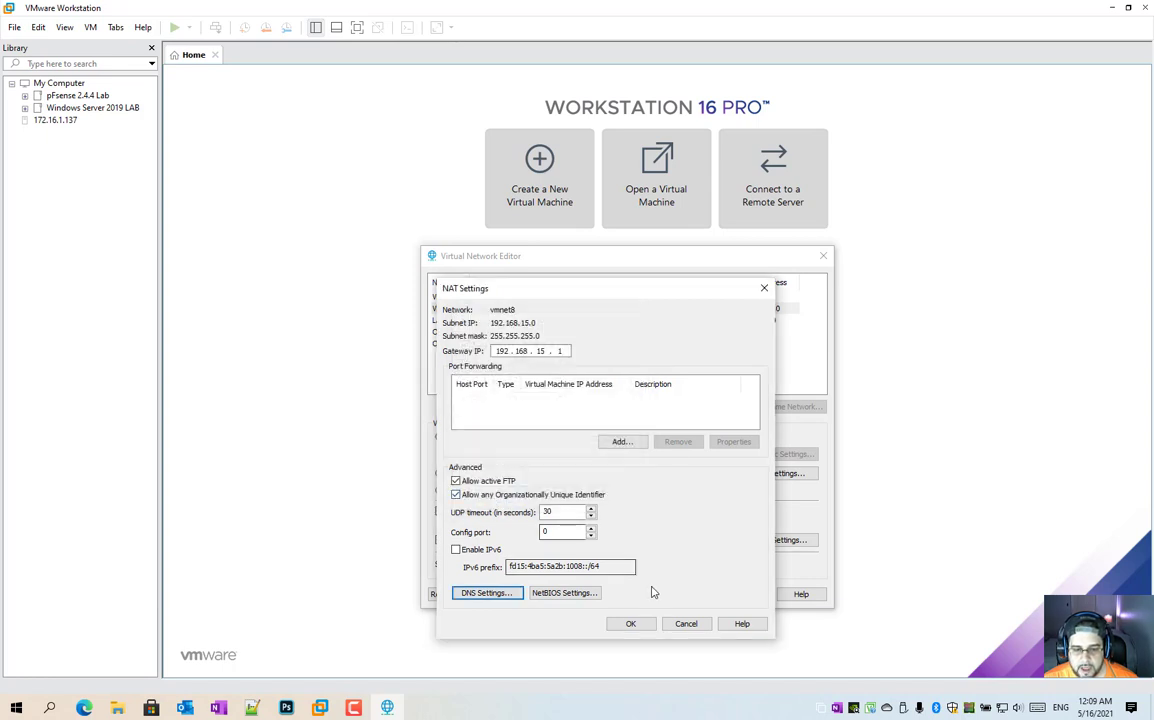
{"action": "left_click", "coordinate": [631, 623]}
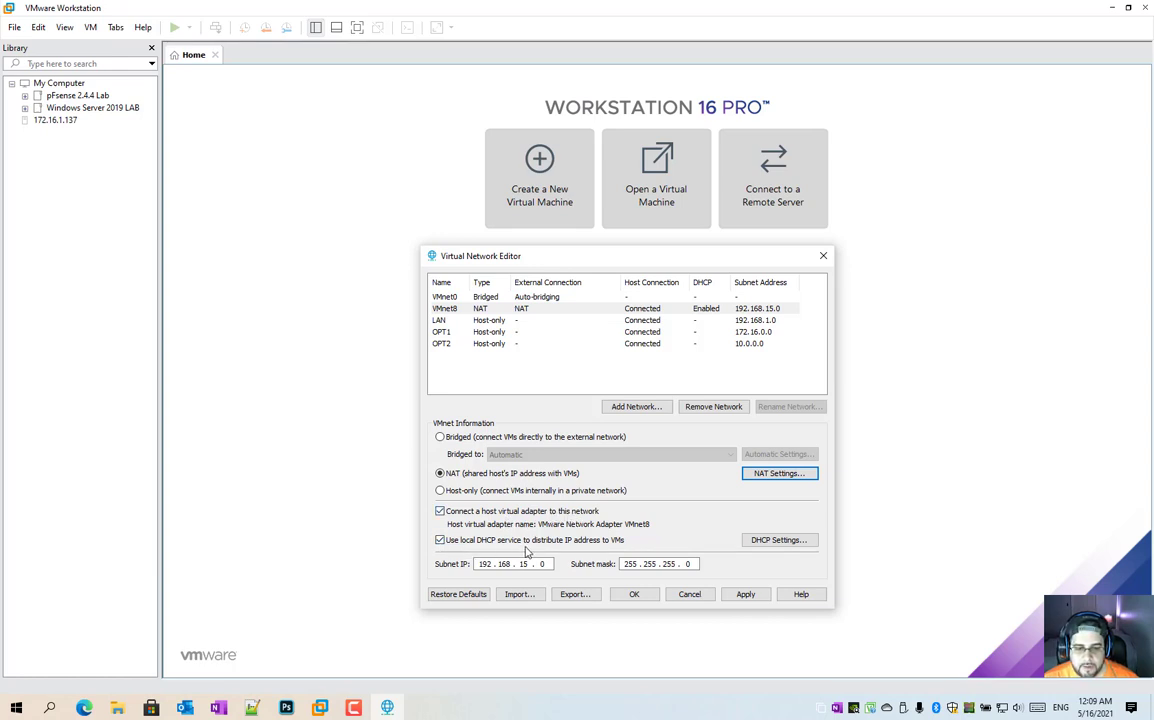
Step: Review the VMnet8 DHCP address range and lease settings, then close the Virtual Network Editor
{"action": "left_click", "coordinate": [777, 541]}
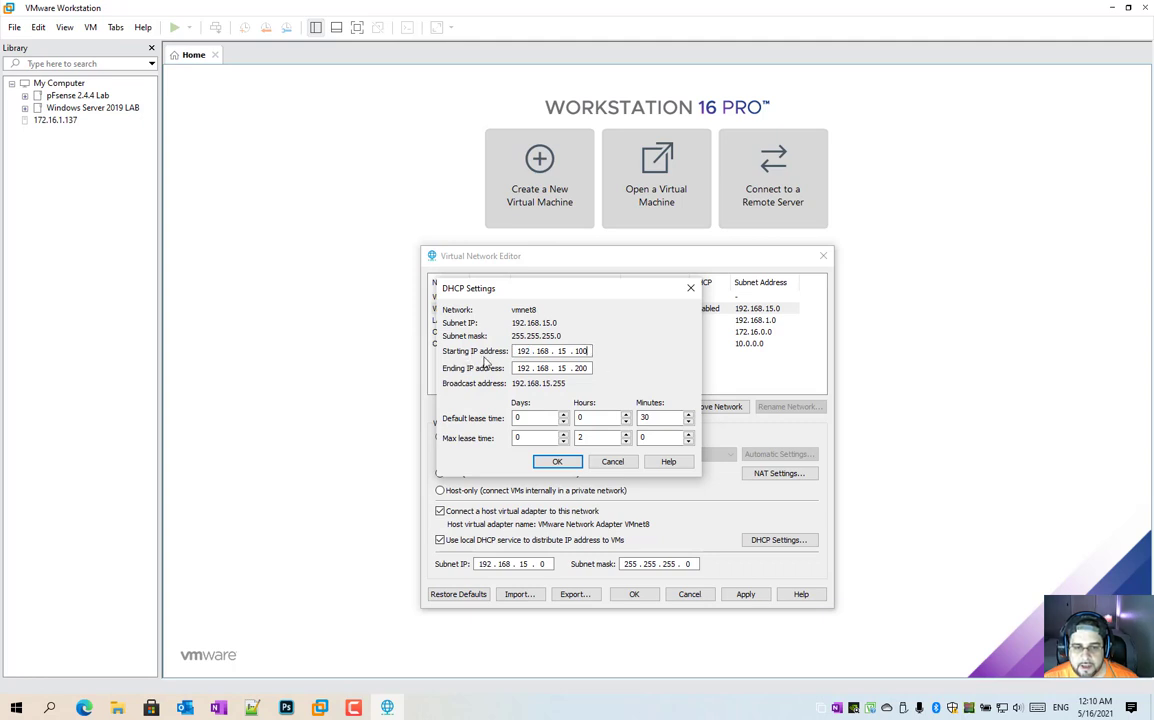
{"action": "double_click", "coordinate": [589, 351]}
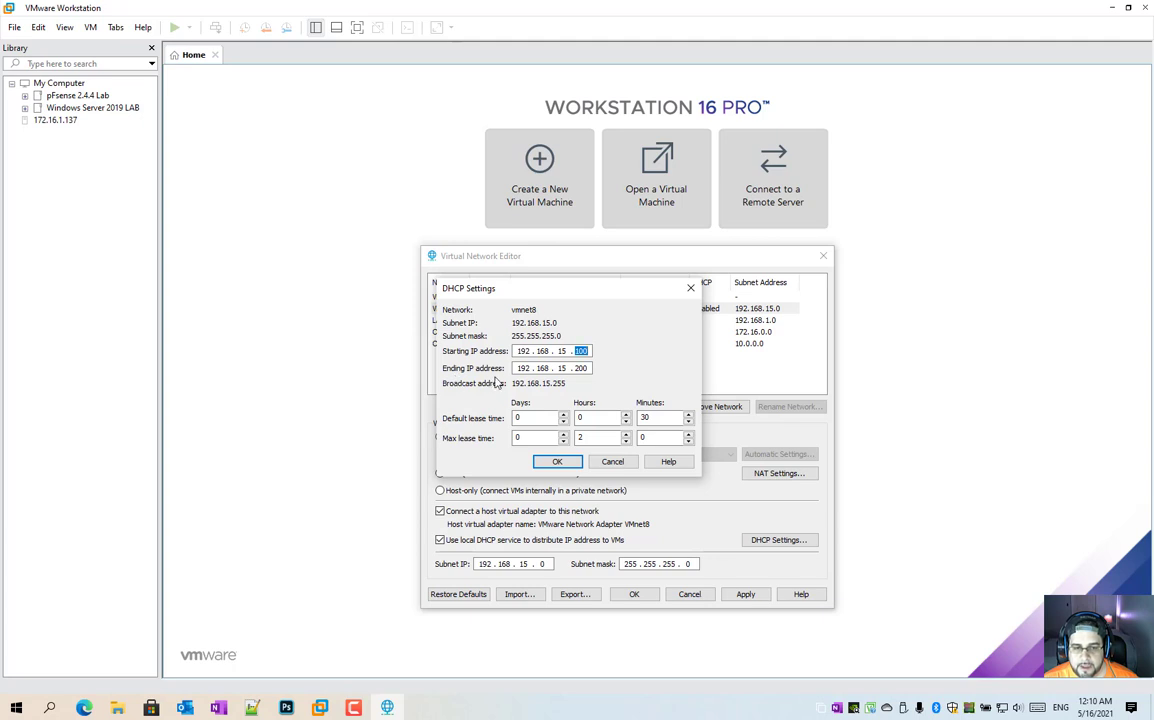
{"action": "left_click", "coordinate": [591, 369]}
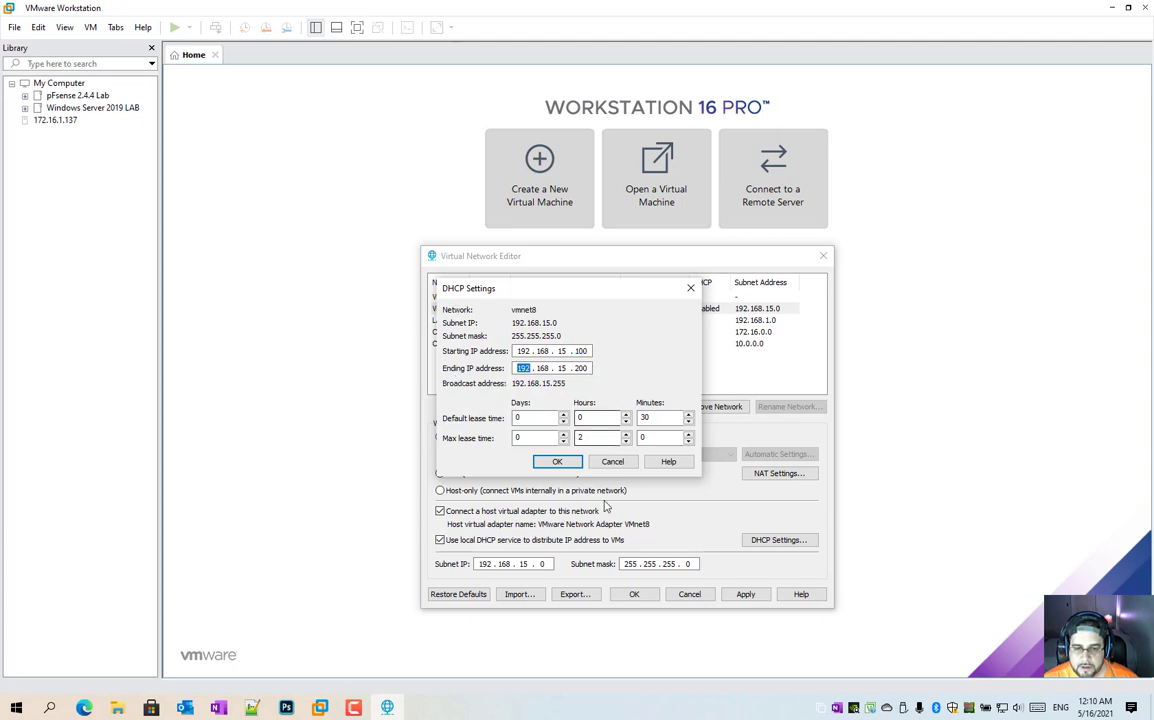
{"action": "left_click", "coordinate": [557, 459]}
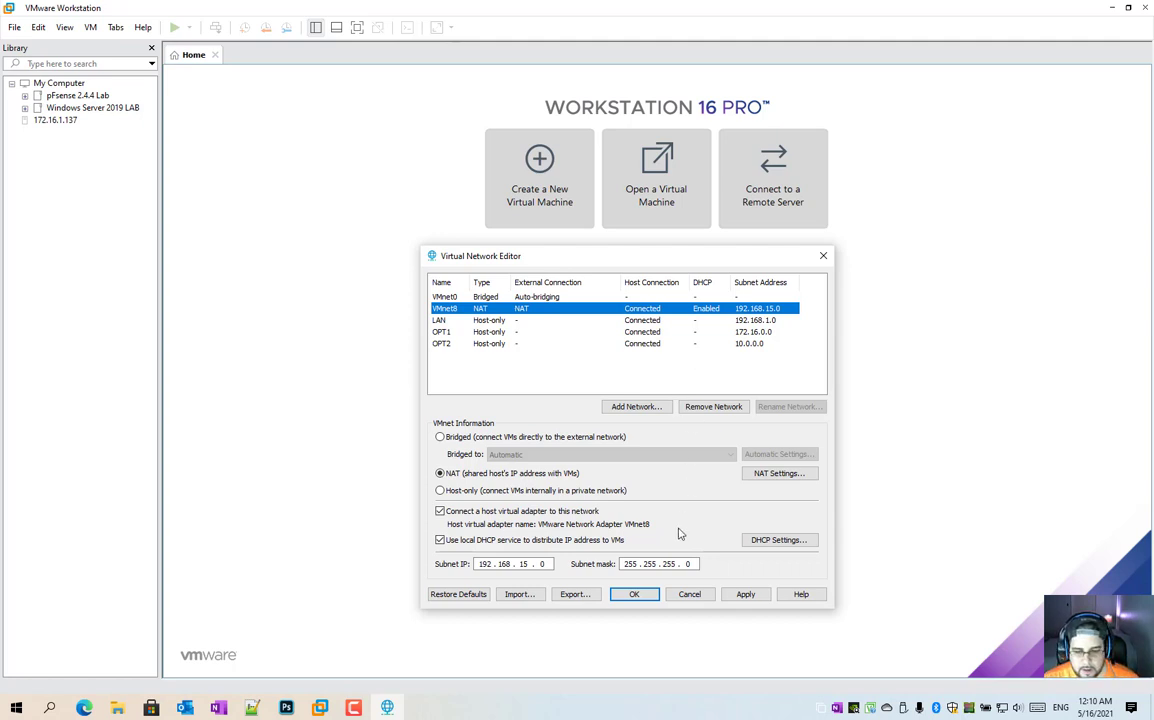
{"action": "left_click", "coordinate": [633, 596]}
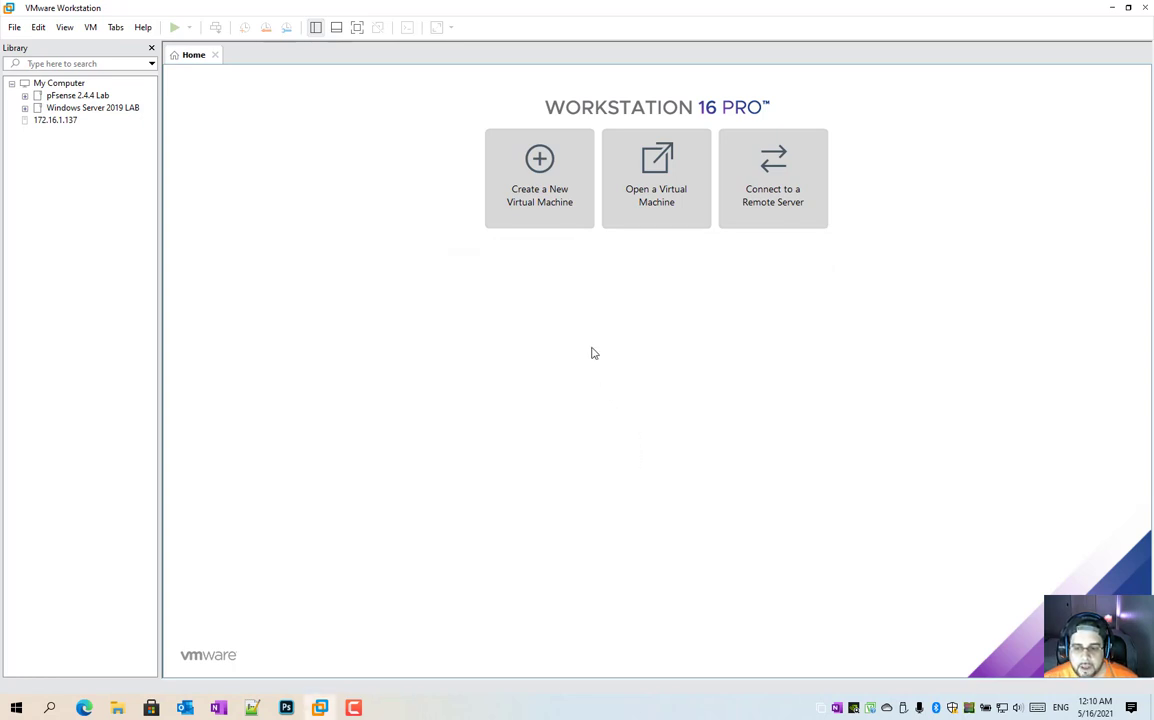
Step: Start a Typical new virtual machine, choosing to install the operating system later
{"action": "left_click", "coordinate": [537, 210]}
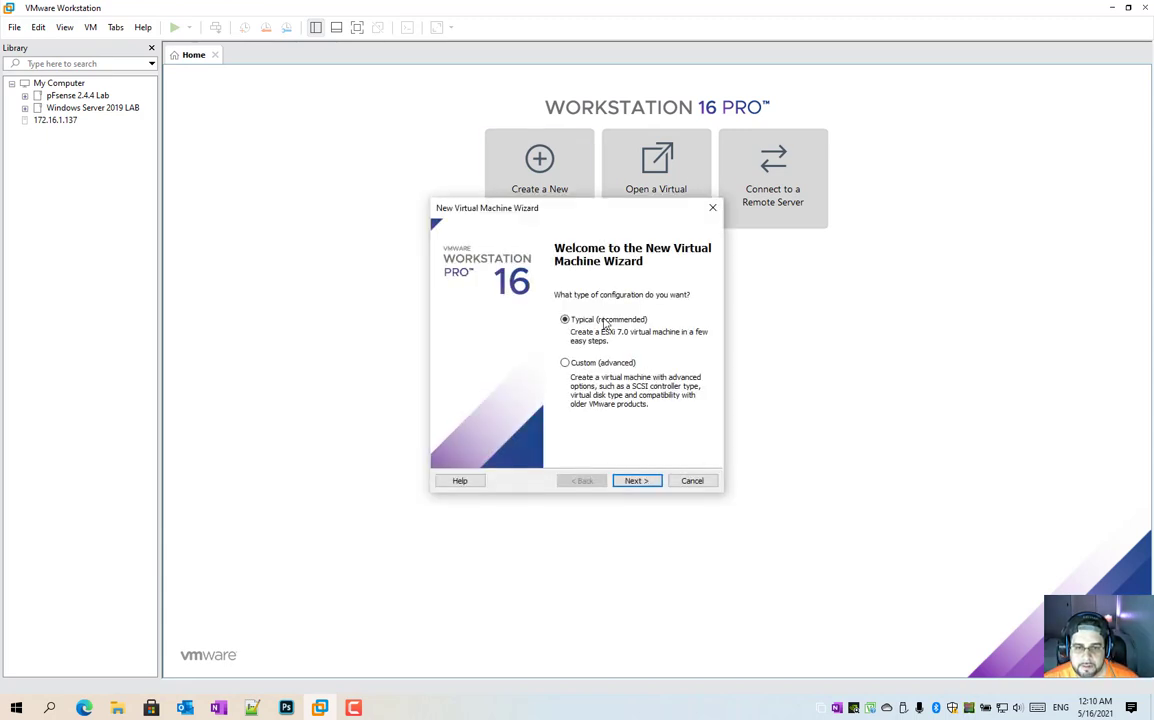
{"action": "left_click", "coordinate": [645, 482]}
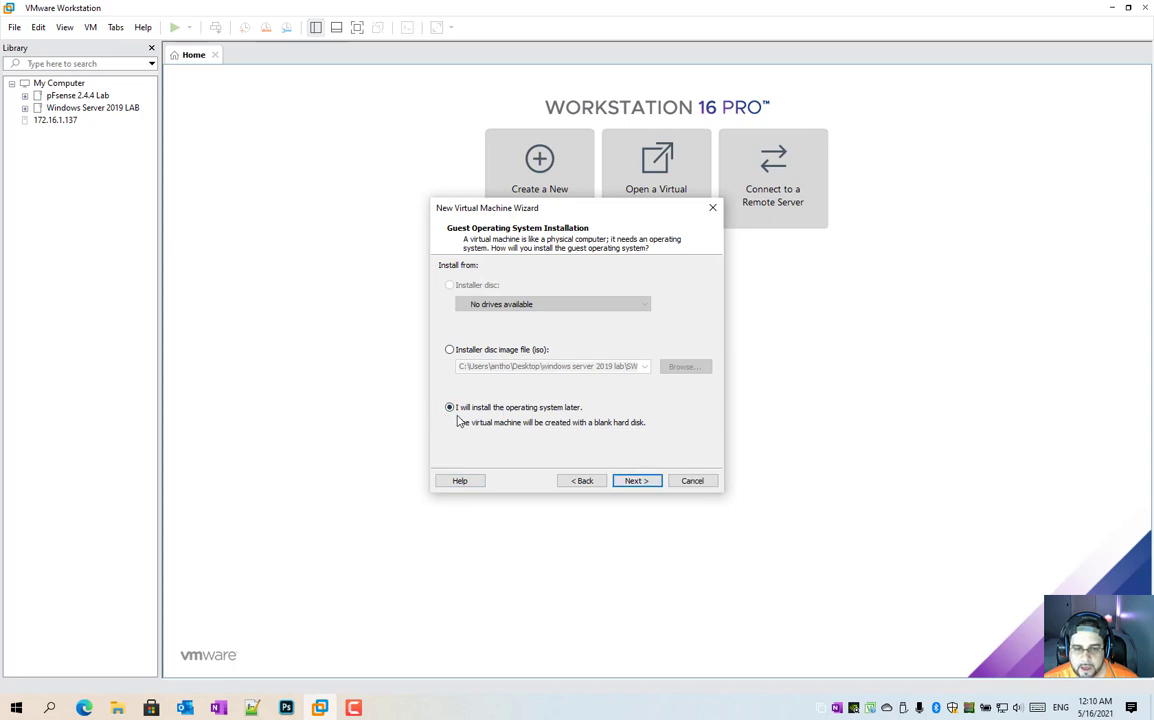
{"action": "left_click", "coordinate": [645, 482]}
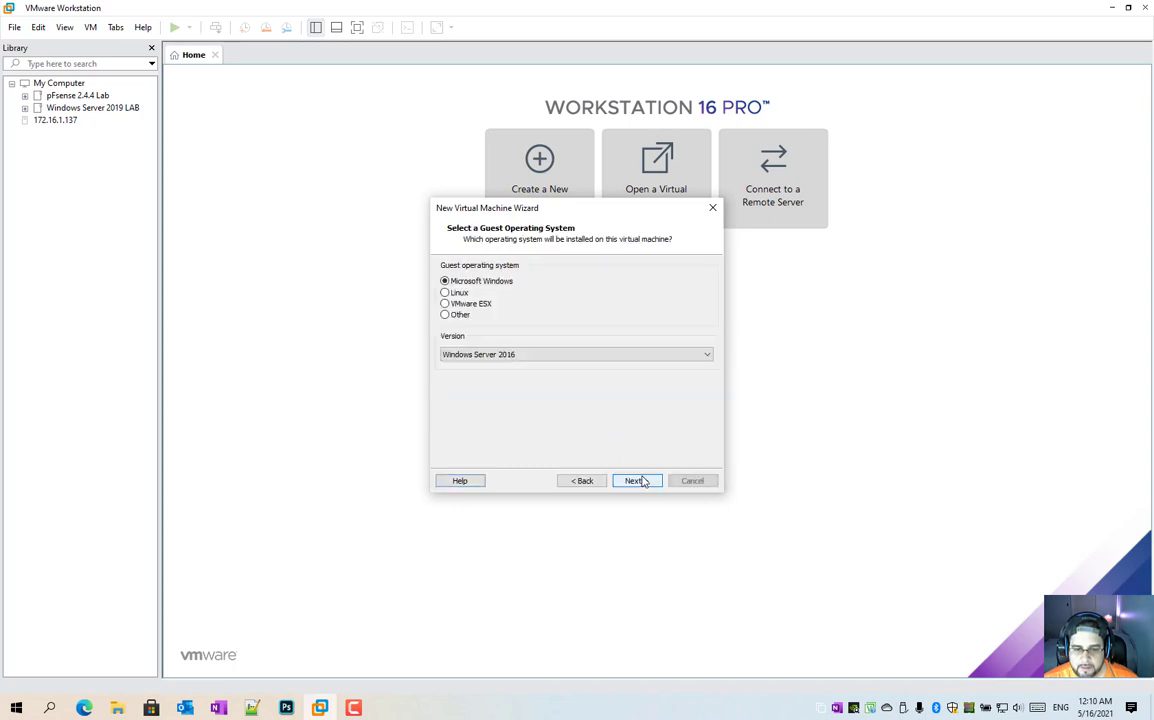
Step: Select Microsoft Windows with version Windows Server 2016 as the guest operating system
{"action": "left_click", "coordinate": [546, 354]}
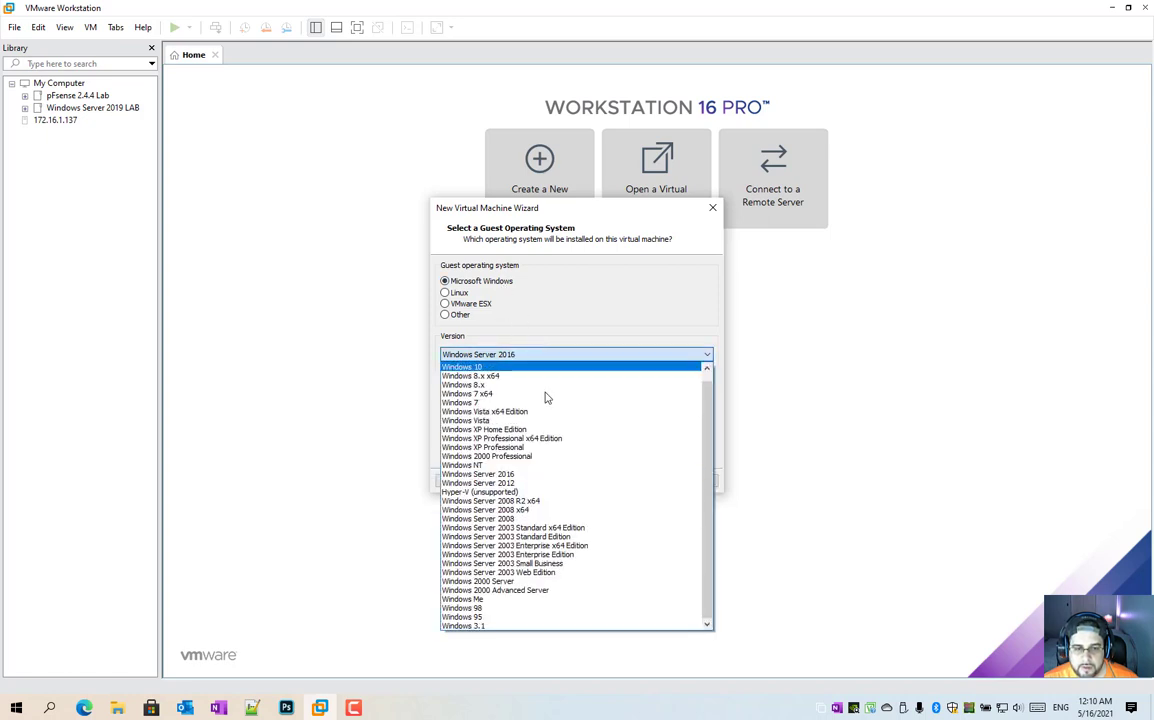
{"action": "left_click", "coordinate": [533, 475]}
{"action": "left_click", "coordinate": [630, 481]}
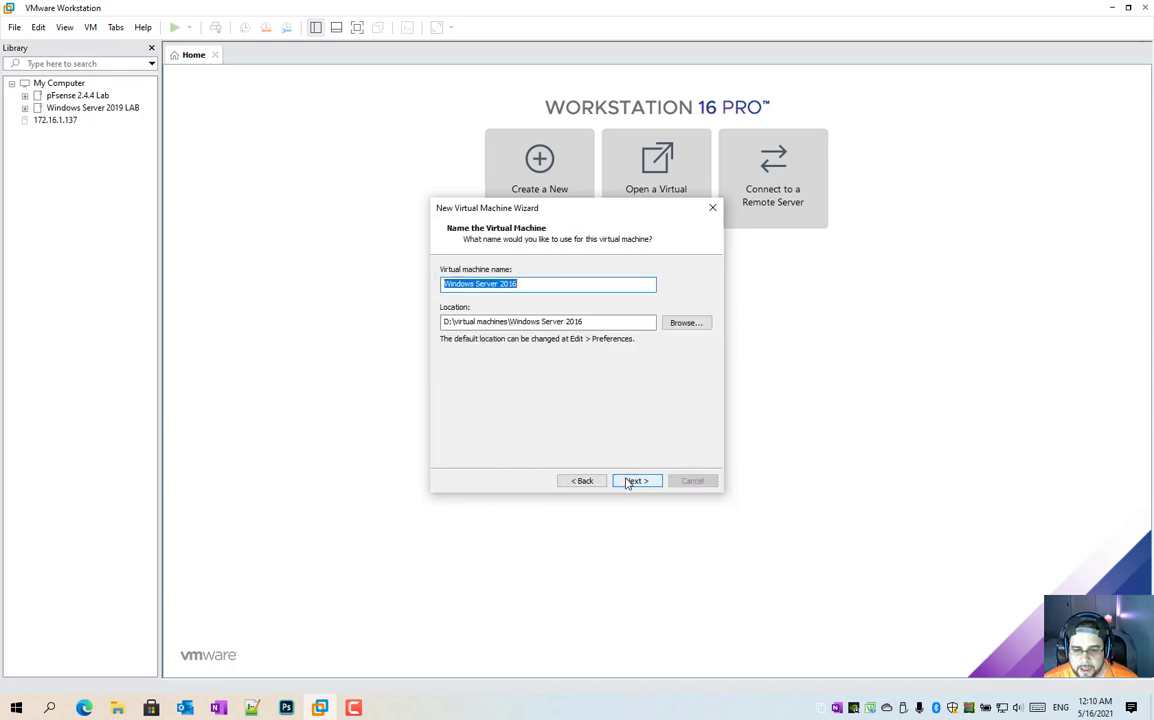
Step: Name the virtual machine Windows Server 2019 and keep a 60 GB disk split into multiple files
{"action": "left_click", "coordinate": [572, 288]}
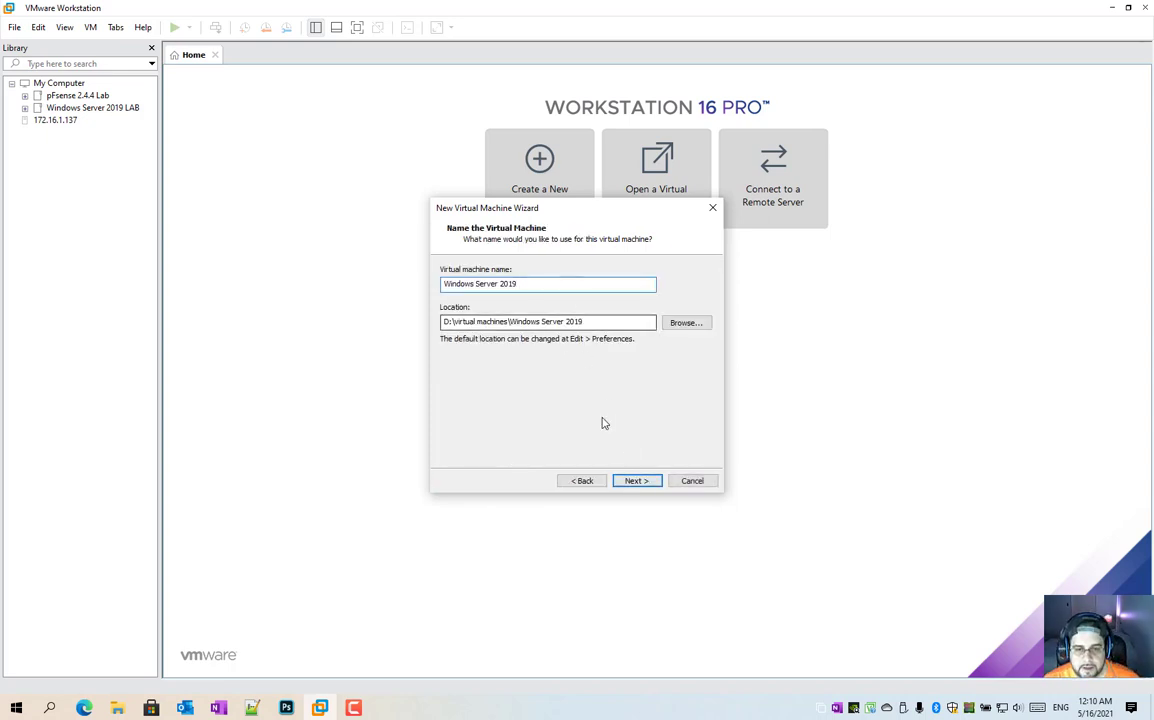
{"action": "left_click", "coordinate": [637, 481]}
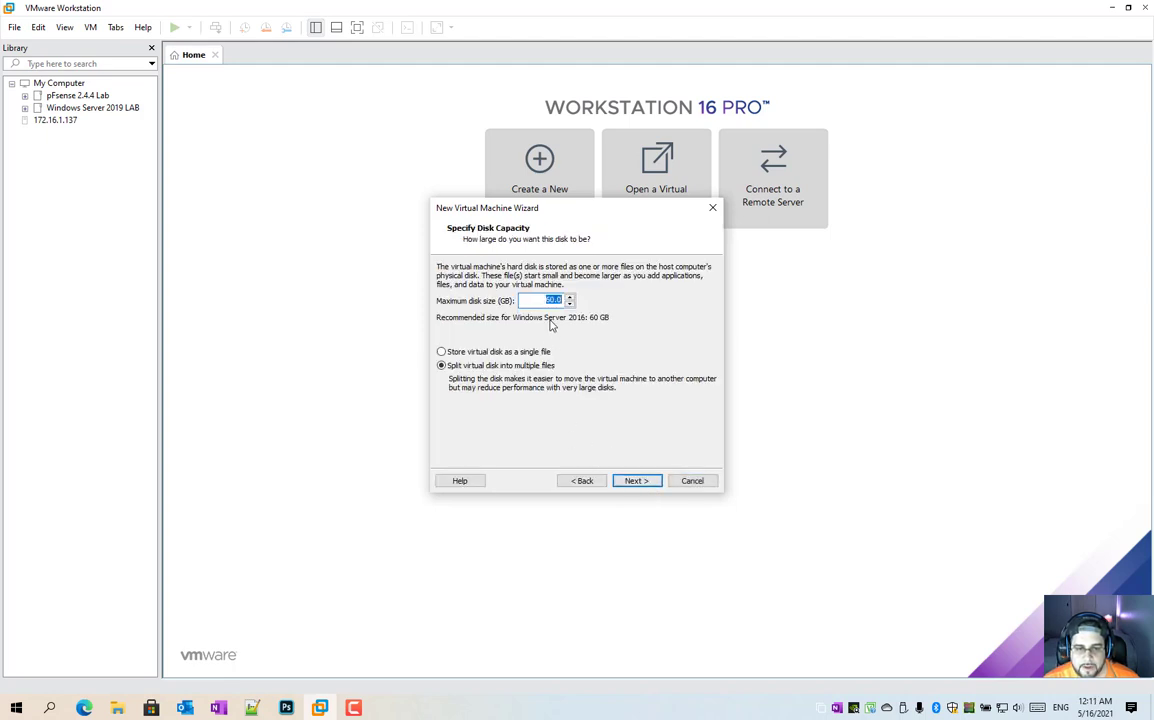
{"action": "left_click", "coordinate": [636, 484]}
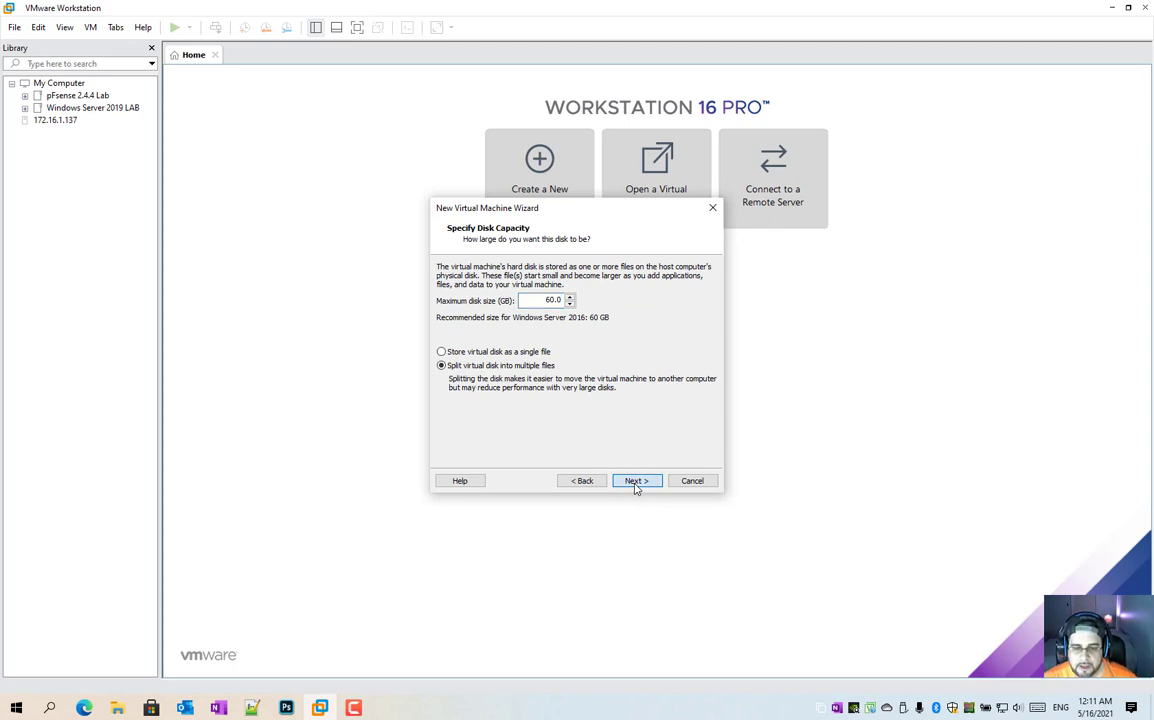
{"action": "left_click", "coordinate": [636, 484]}
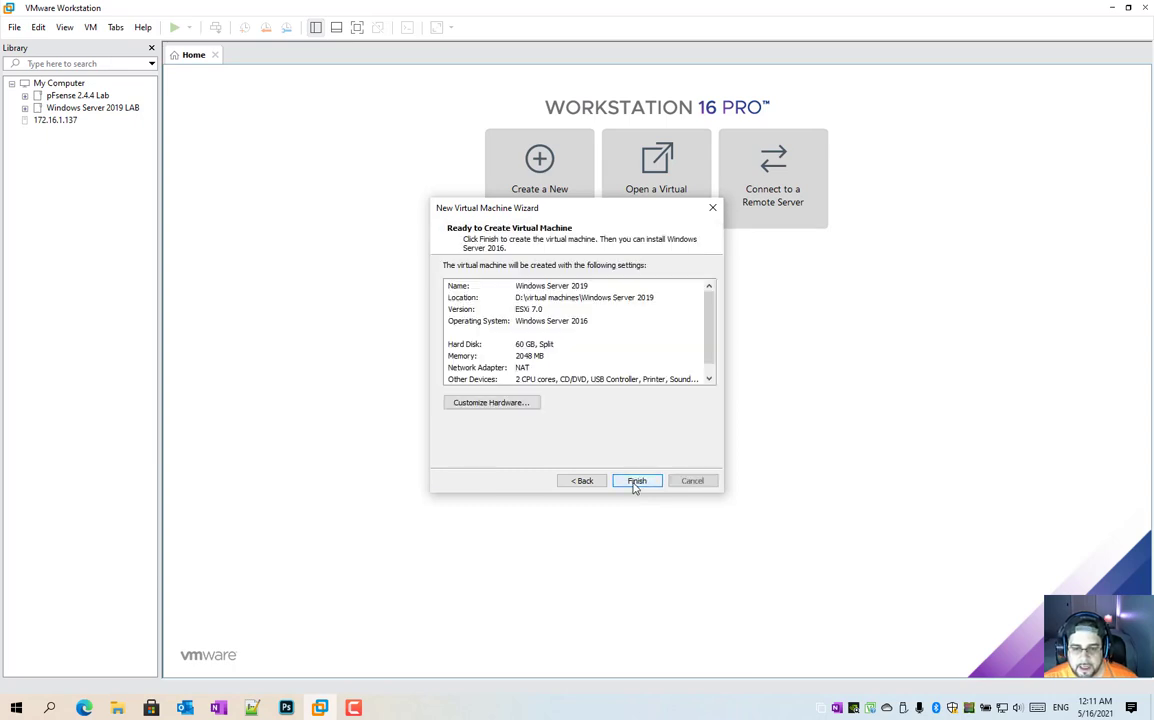
Step: Open the hardware customization, set the memory to 4096 MB, and review the processor settings
{"action": "left_click", "coordinate": [486, 405]}
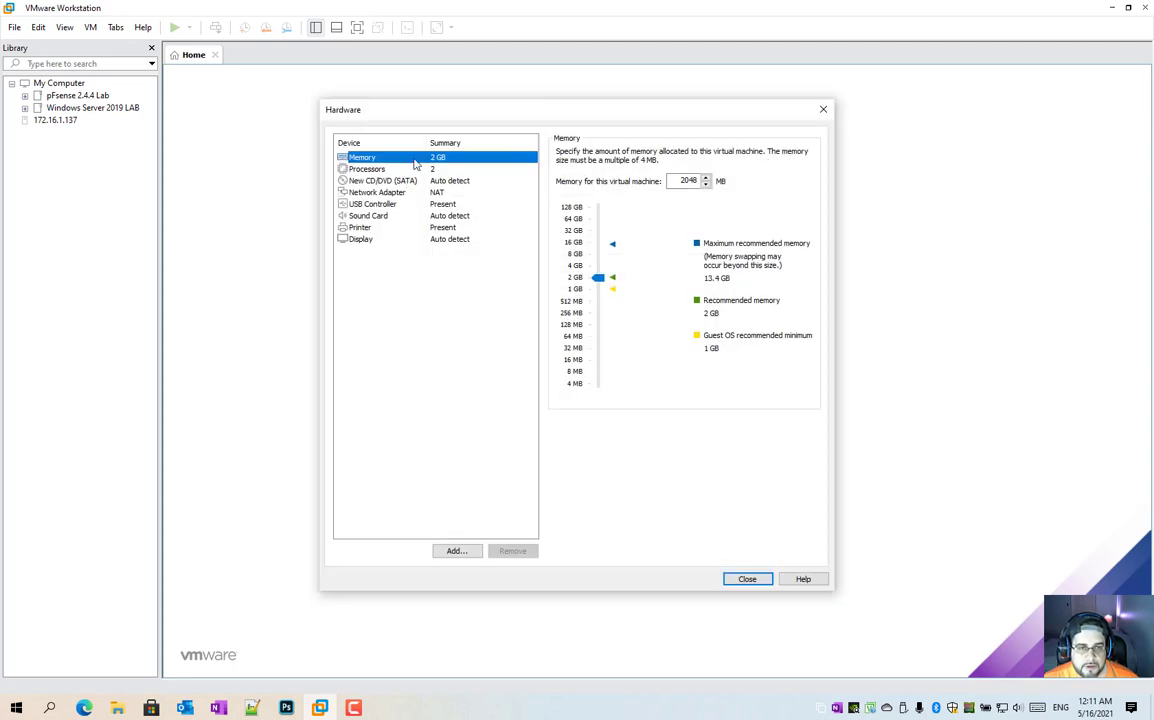
{"action": "left_click", "coordinate": [575, 267]}
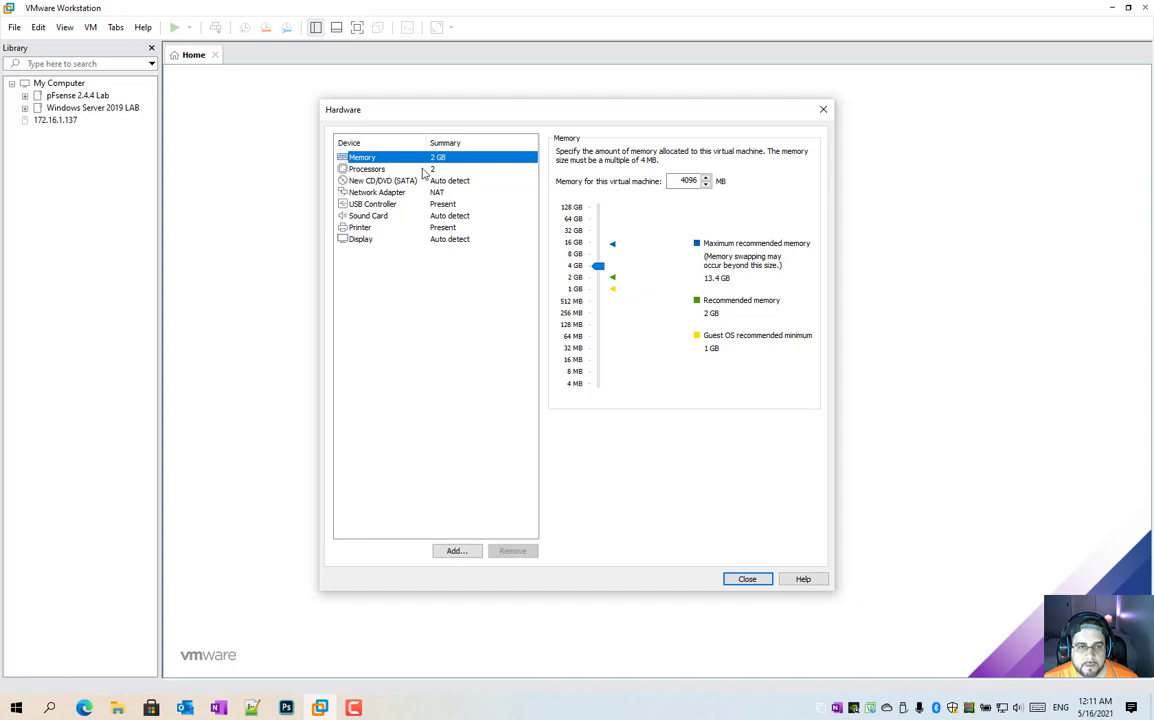
{"action": "left_click", "coordinate": [384, 168]}
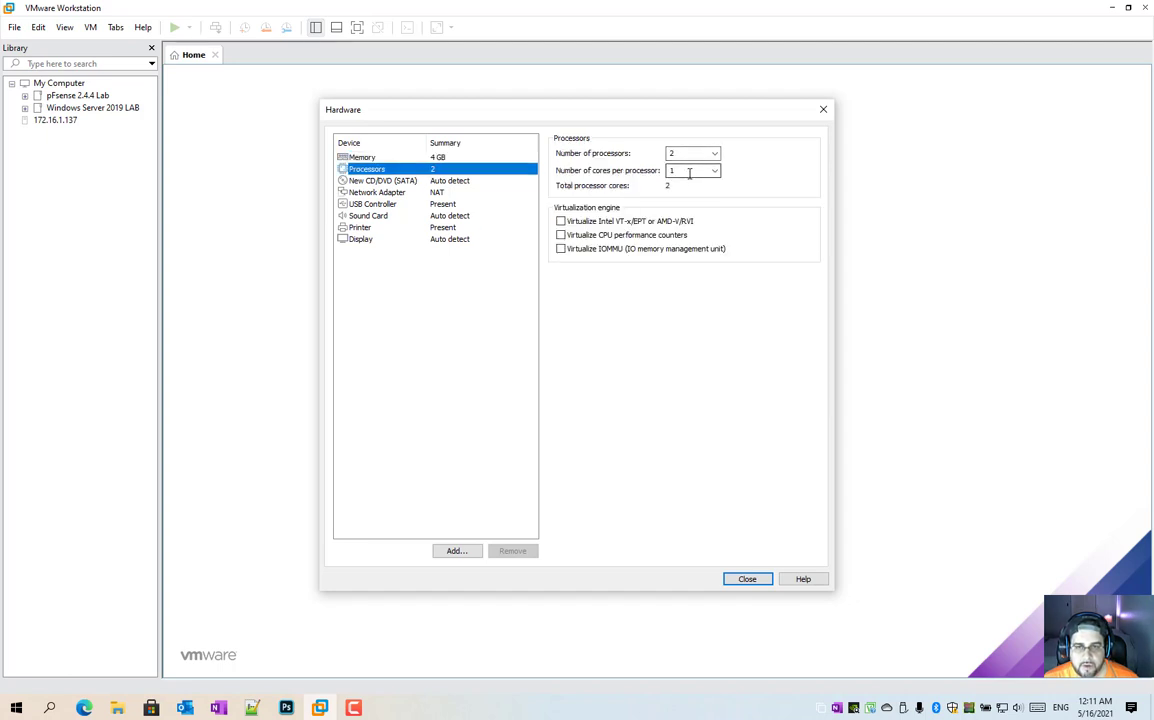
{"action": "left_click", "coordinate": [472, 183]}
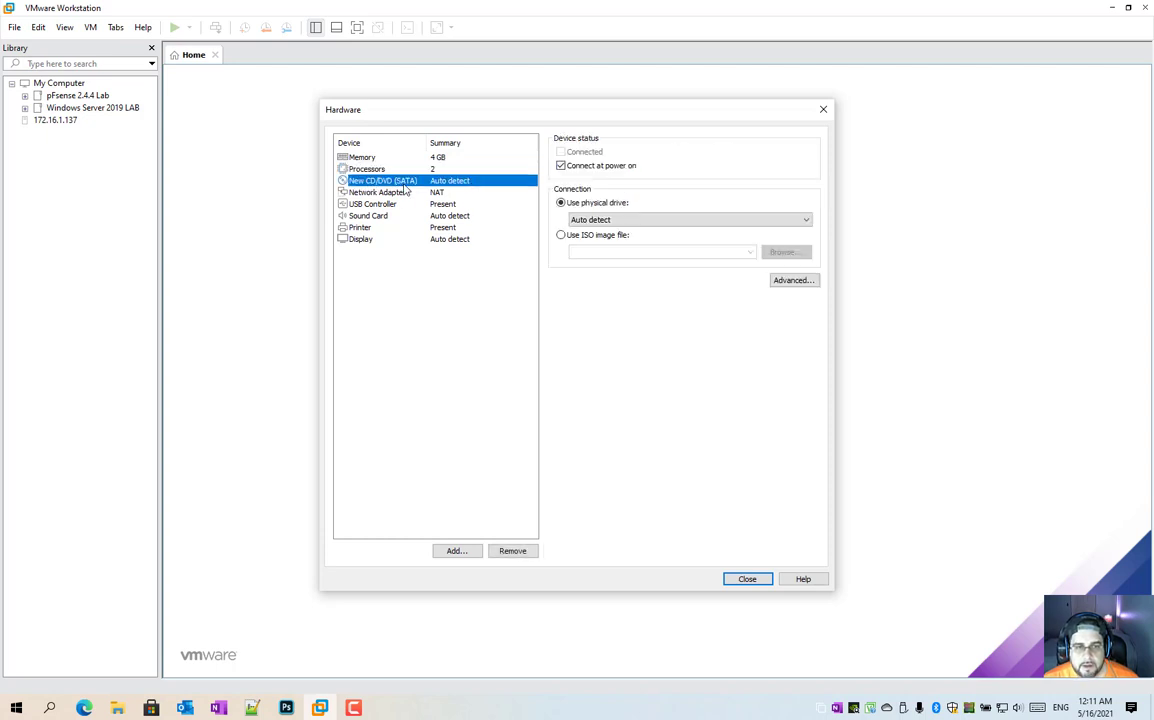
Step: Set the CD/DVD drive to use the ISO image SW_DVD9_Win_Server_STD_CORE_2019_64Bit_English_DC_STD_MLF_X21-91656.ISO
{"action": "left_click", "coordinate": [562, 236]}
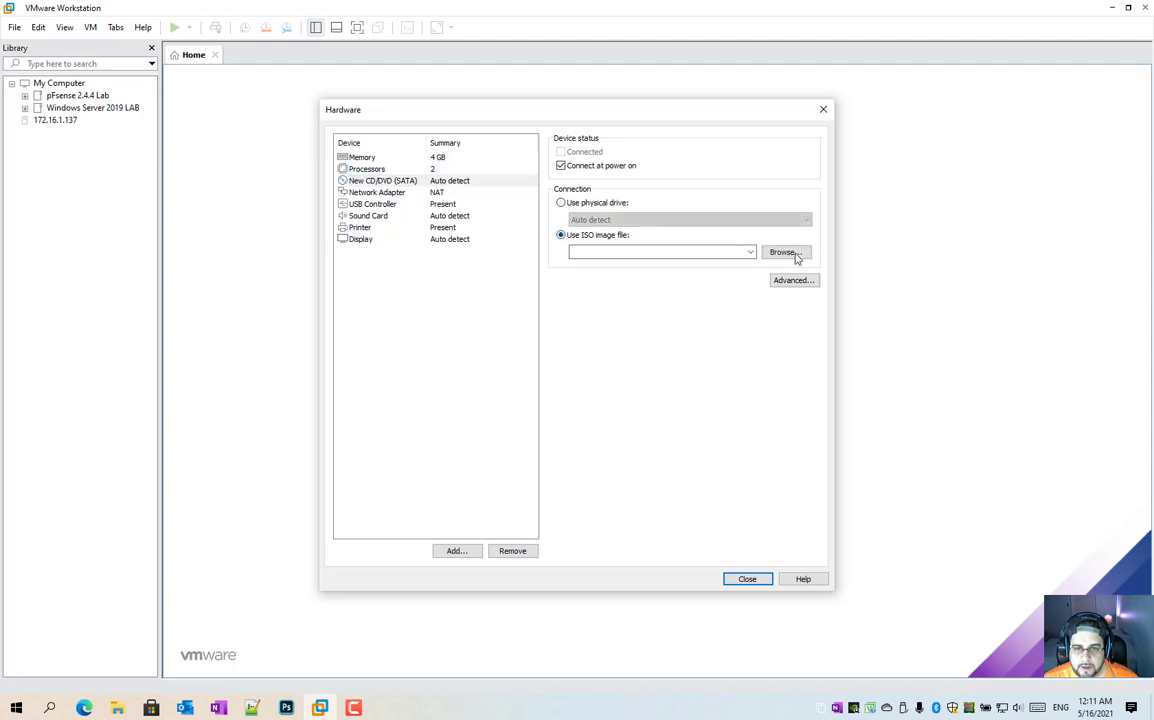
{"action": "left_click", "coordinate": [785, 252]}
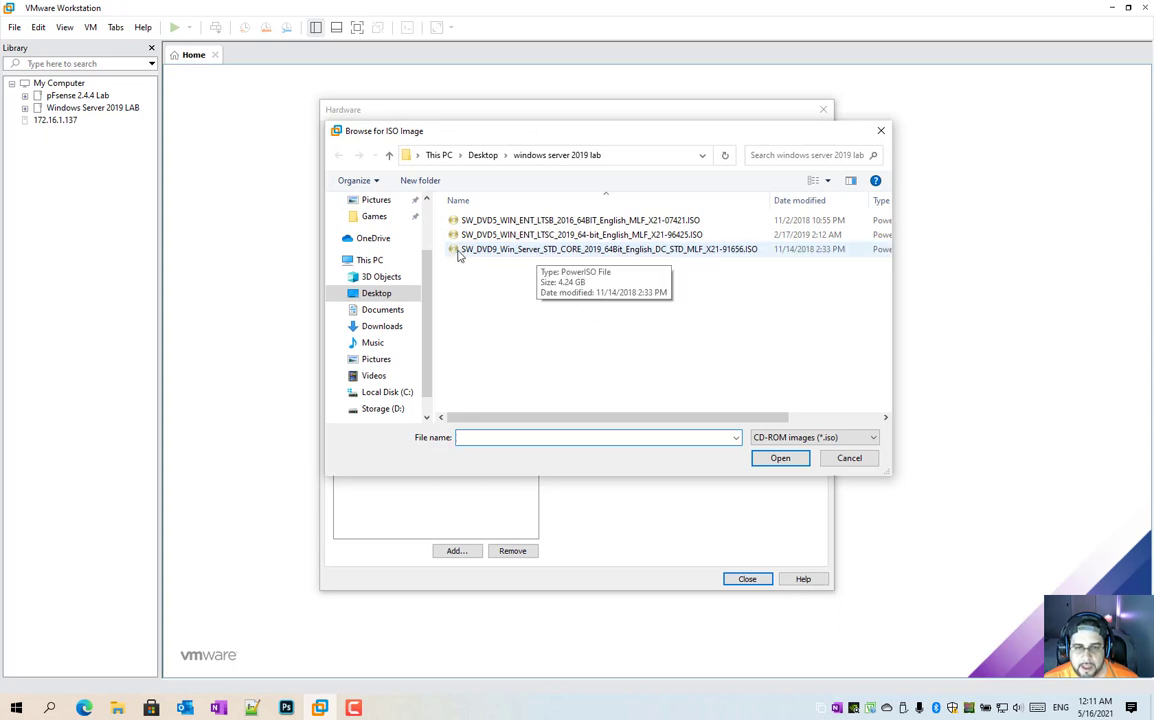
{"action": "left_click", "coordinate": [578, 250]}
{"action": "left_click", "coordinate": [780, 458]}
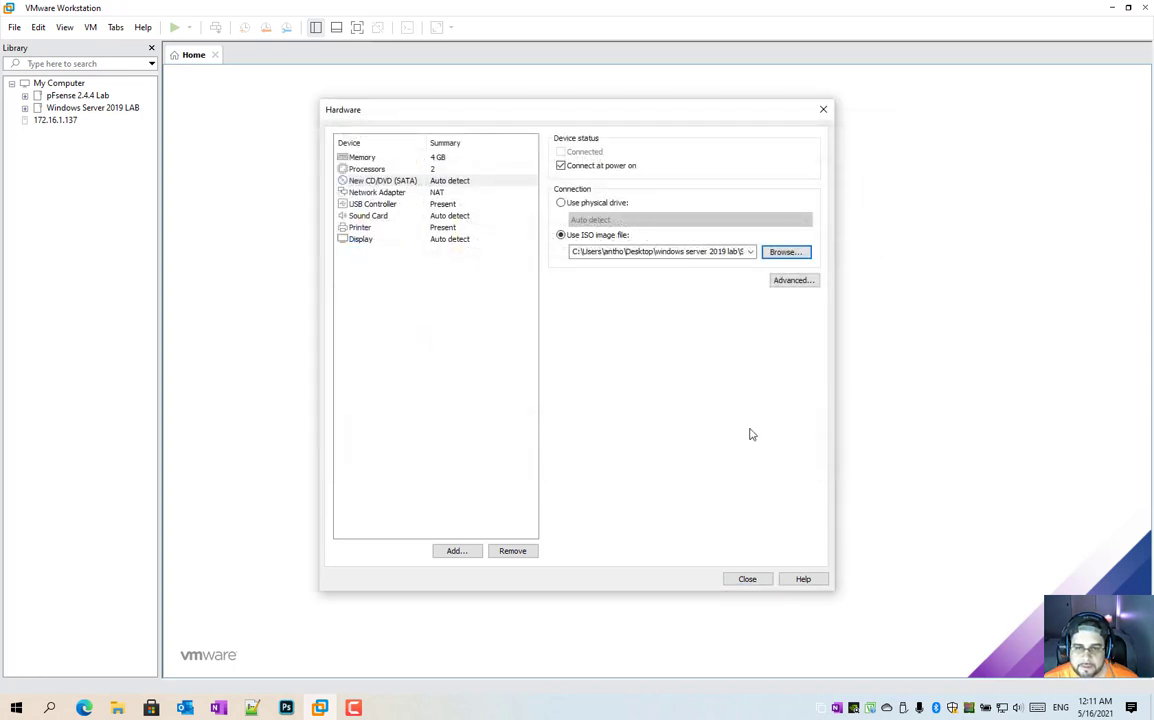
Step: Review the network adapter, USB controller, sound card, printer and display settings
{"action": "left_click", "coordinate": [378, 192]}
{"action": "left_click", "coordinate": [592, 237]}
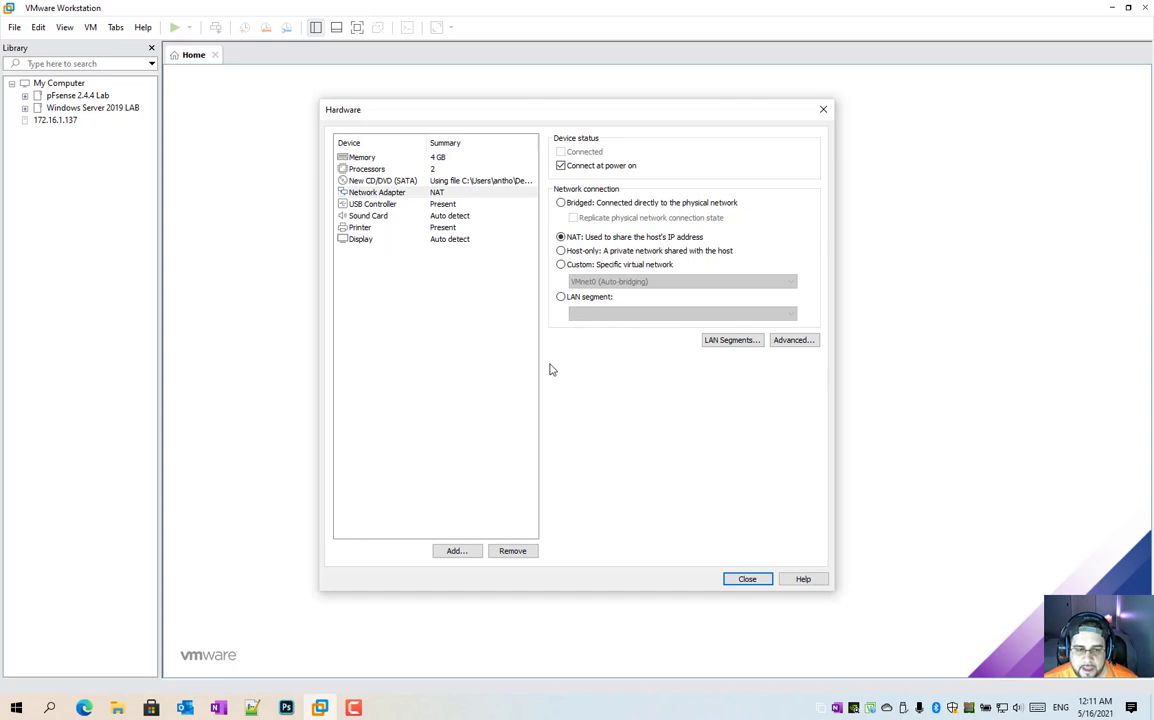
{"action": "left_click", "coordinate": [420, 204]}
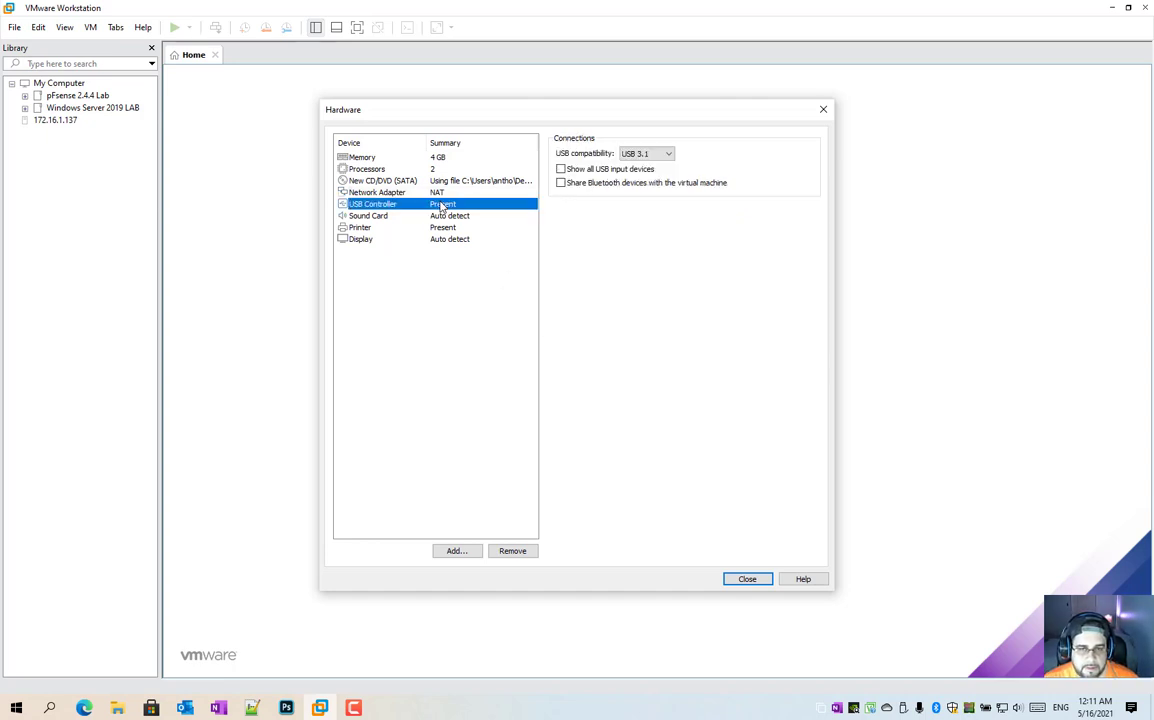
{"action": "left_click", "coordinate": [446, 219]}
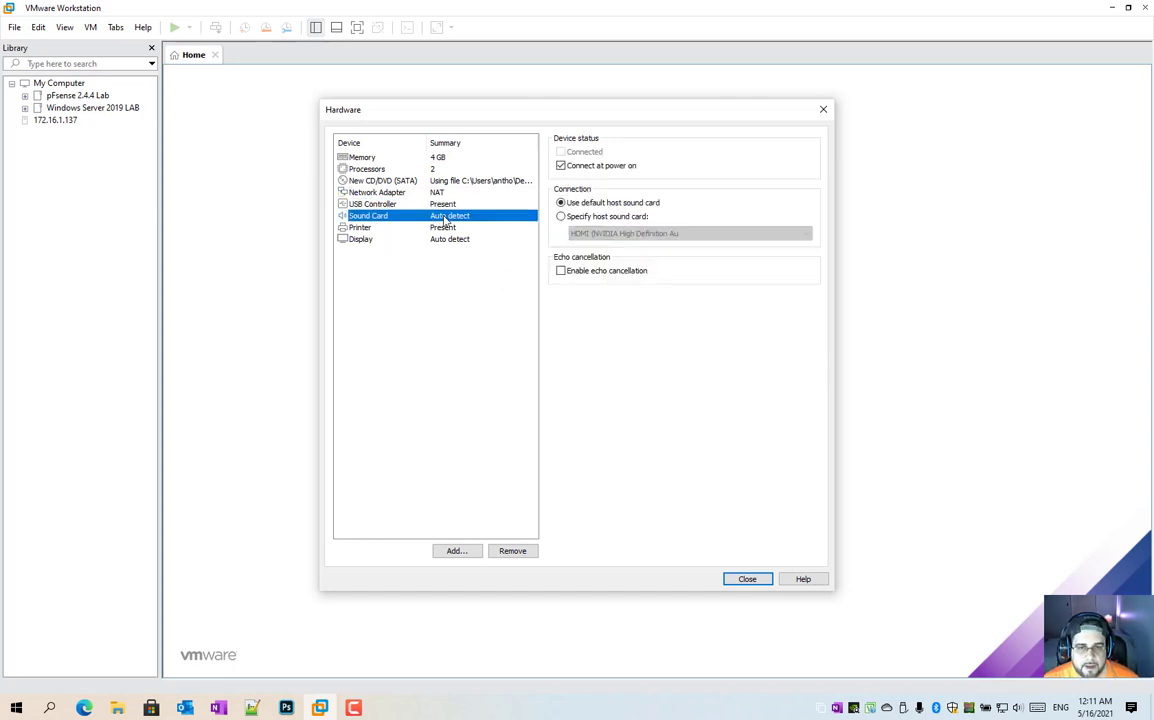
{"action": "left_click", "coordinate": [446, 228]}
{"action": "left_click", "coordinate": [450, 240]}
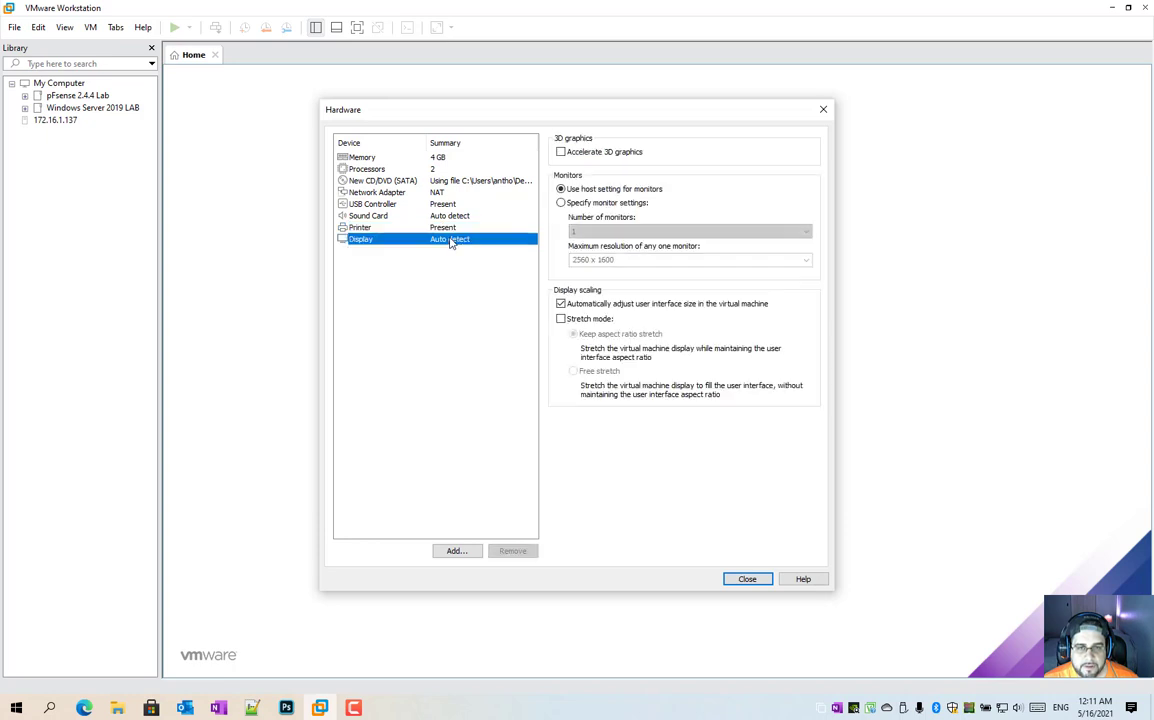
Step: Close the hardware settings and finish creating the virtual machine
{"action": "left_click", "coordinate": [747, 580]}
{"action": "left_click", "coordinate": [640, 483]}
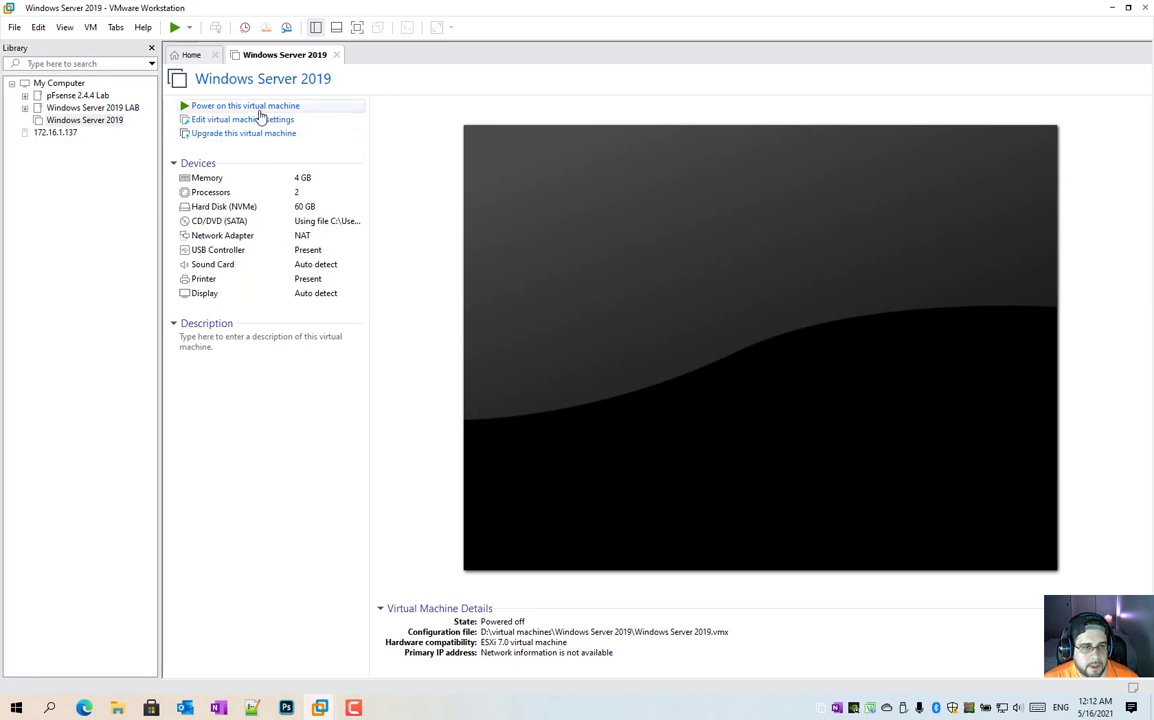
Step: Add a description note to the virtual machine containing the Administrator account name and its password
{"action": "left_click", "coordinate": [285, 365]}
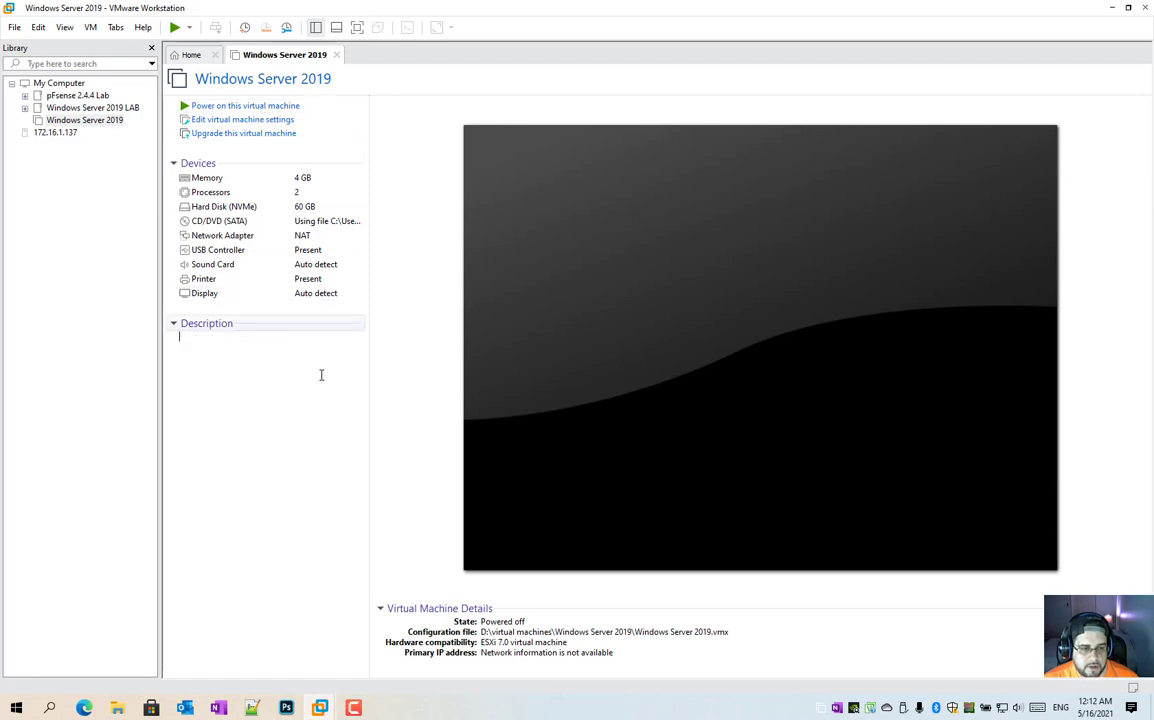
{"action": "type", "text": "A"}
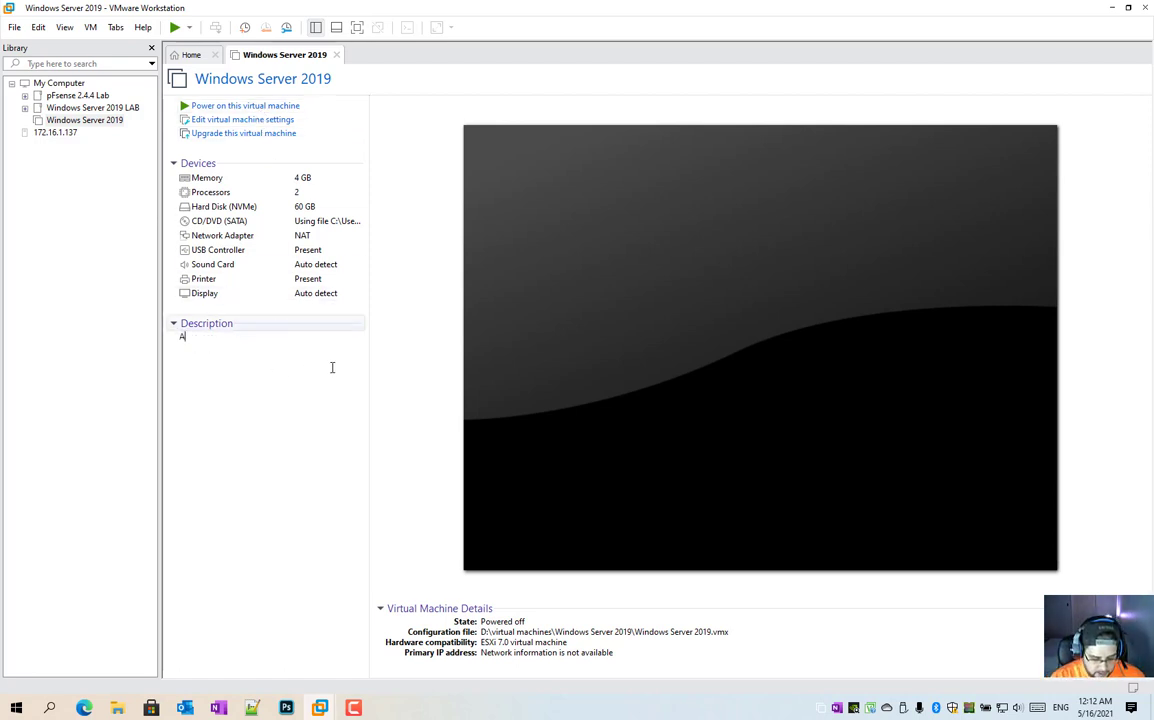
{"action": "type", "text": "dministrat"}
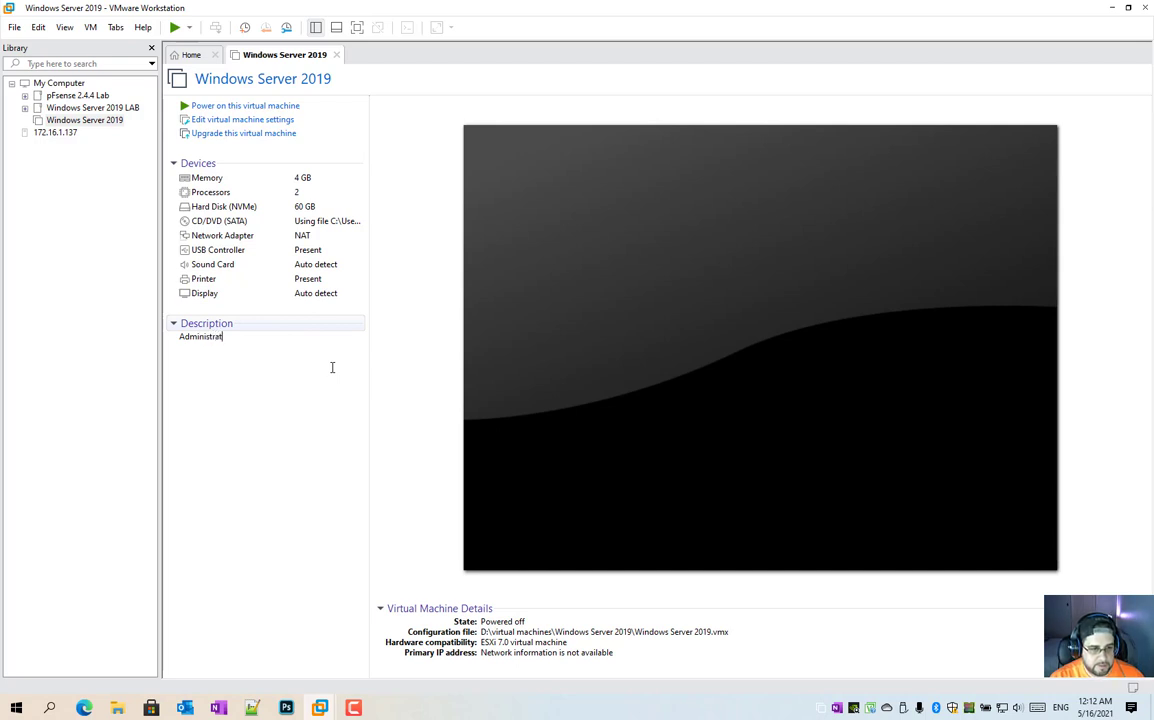
{"action": "type", "text": "or - Pa"}
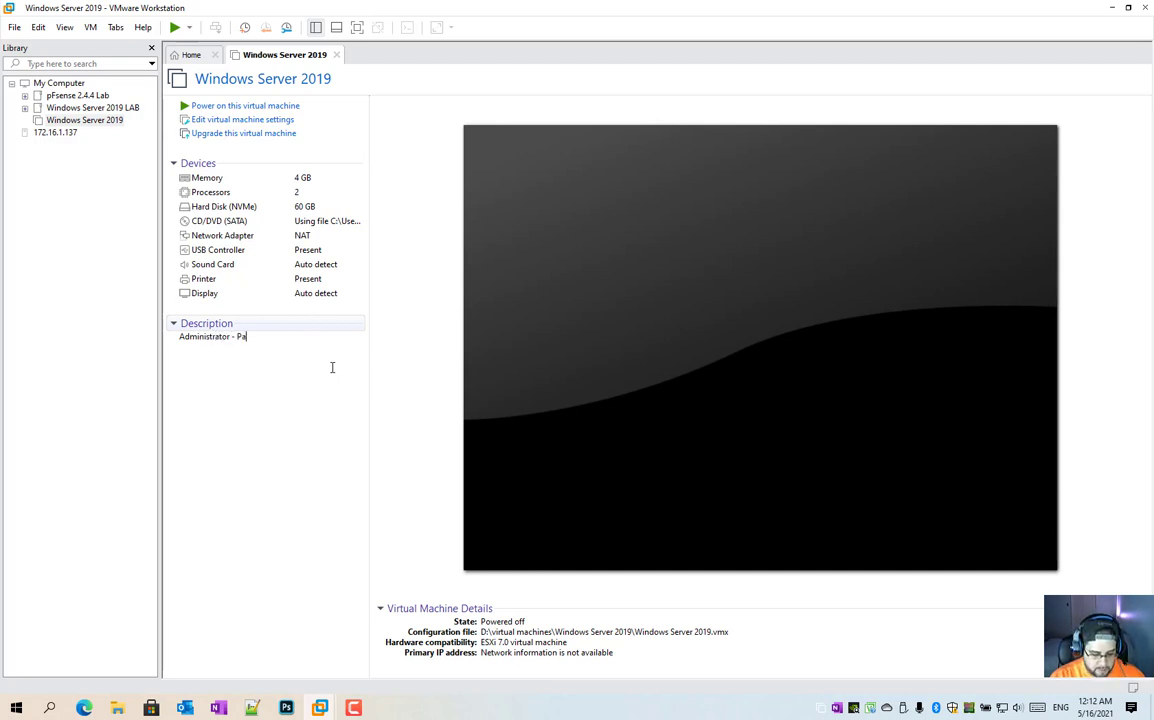
{"action": "type", "text": "ssword123!"}
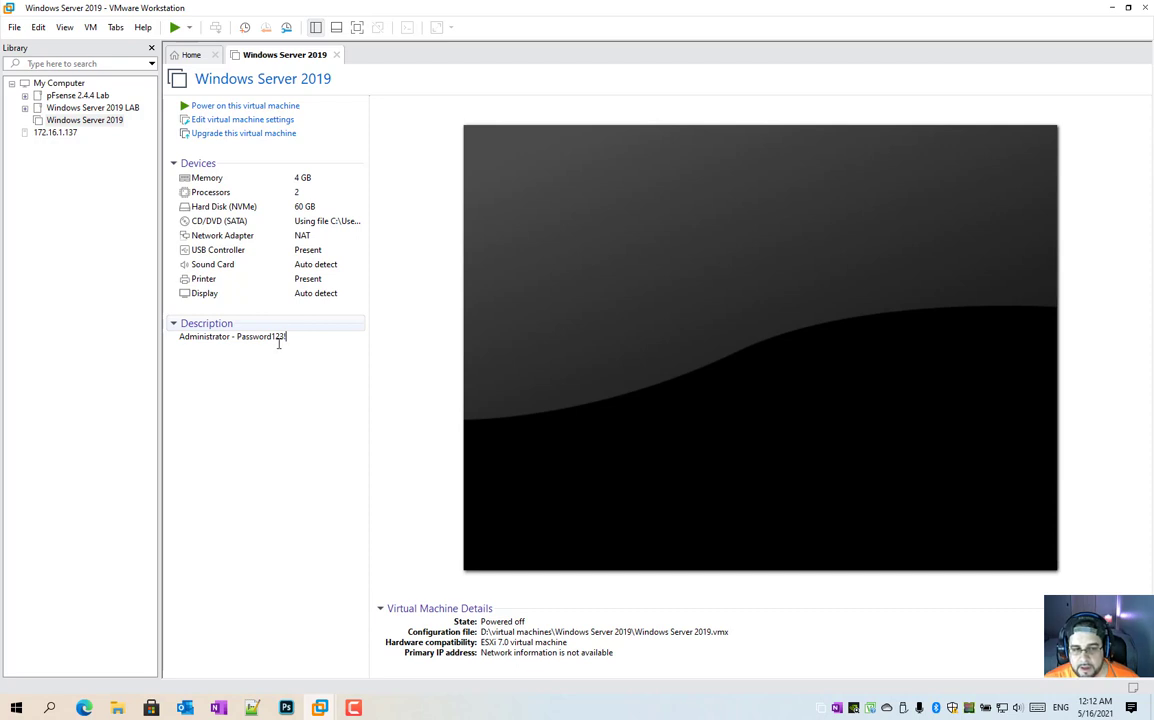
Step: Power on the virtual machine, boot it from the installation disc, and switch to full screen mode
{"action": "left_click", "coordinate": [275, 107]}
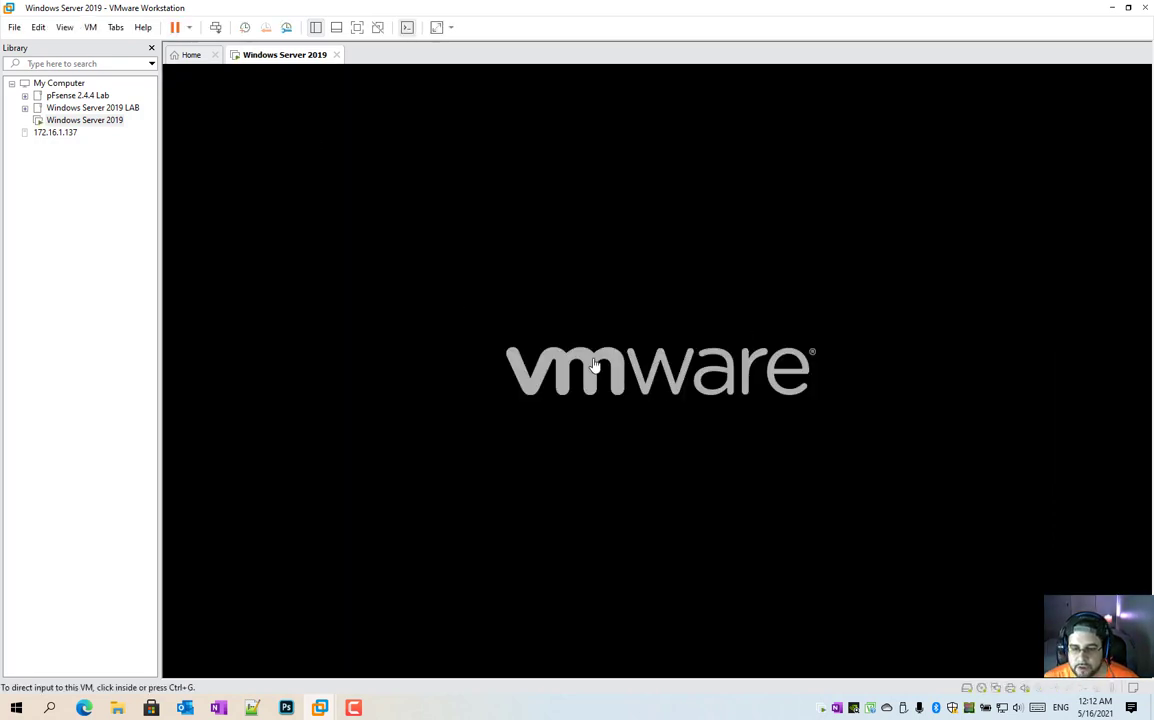
{"action": "left_click", "coordinate": [608, 322]}
{"action": "key", "text": "Return"}
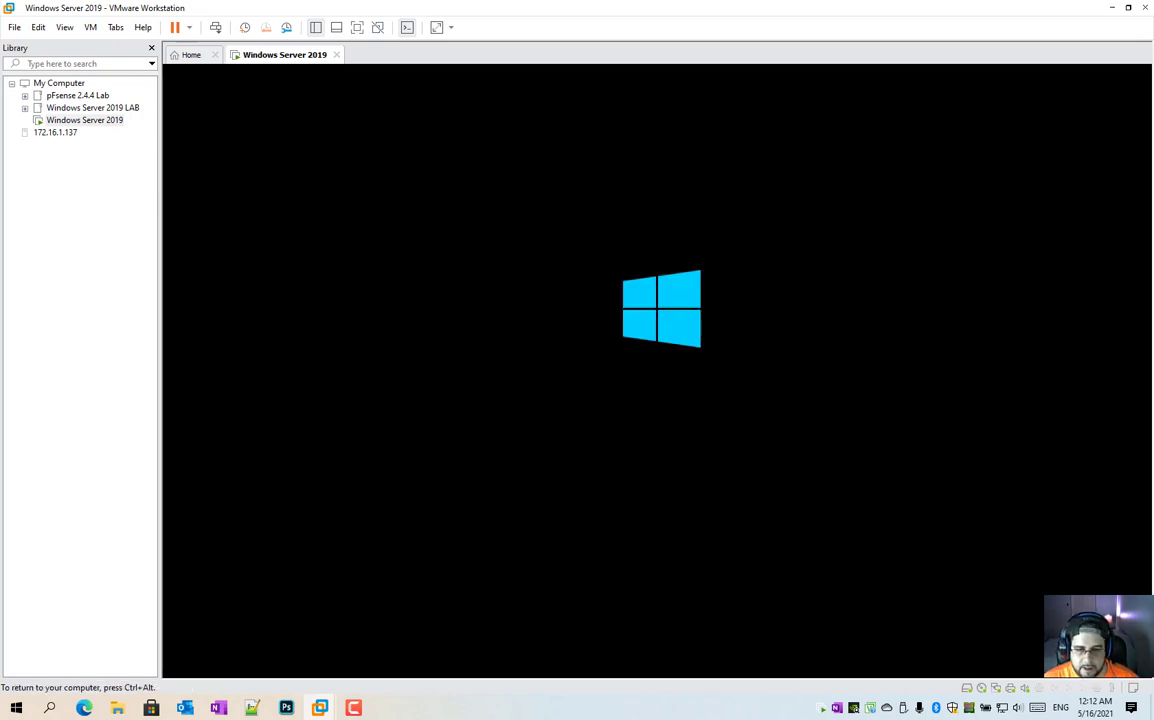
{"action": "key", "text": "ctrl+alt"}
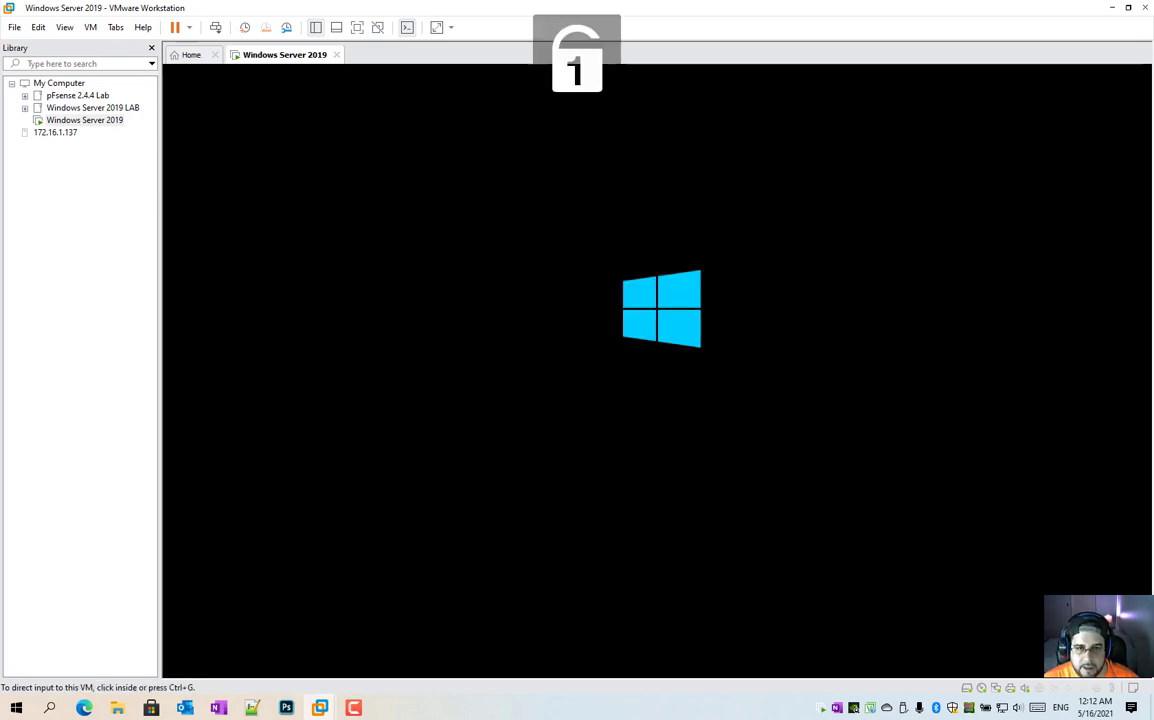
{"action": "left_click", "coordinate": [356, 27]}
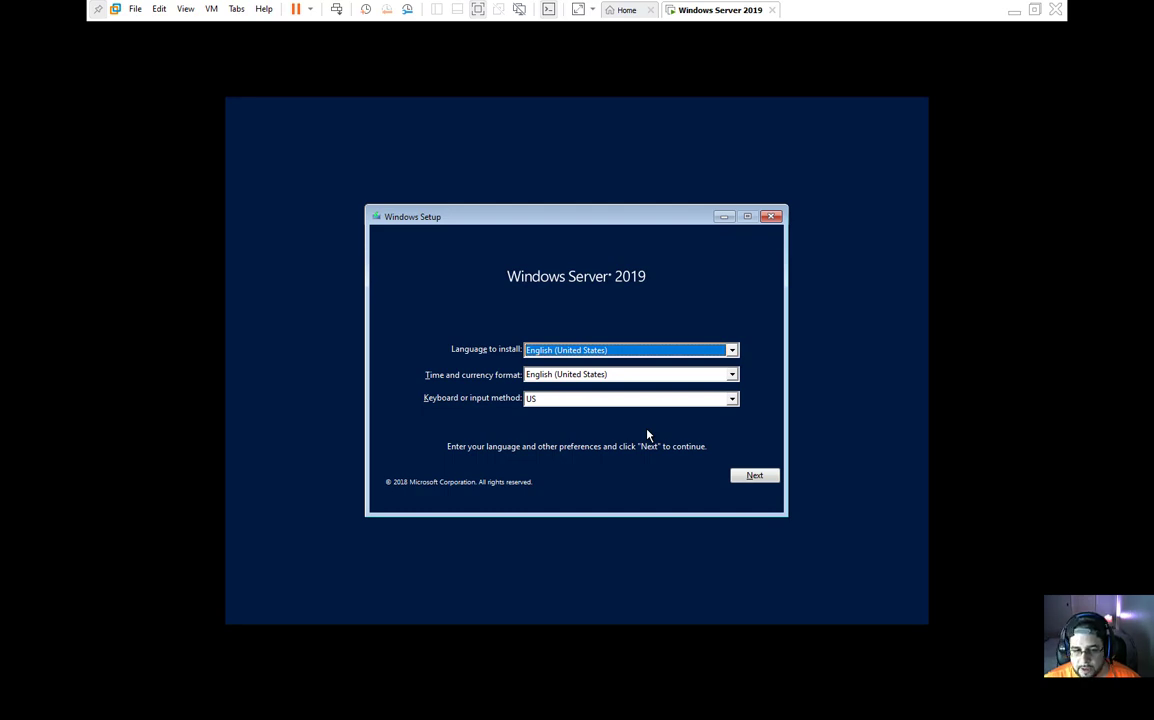
Step: Start the Windows setup with default language settings and choose Windows Server 2019 Standard (Desktop Experience)
{"action": "left_click", "coordinate": [757, 476]}
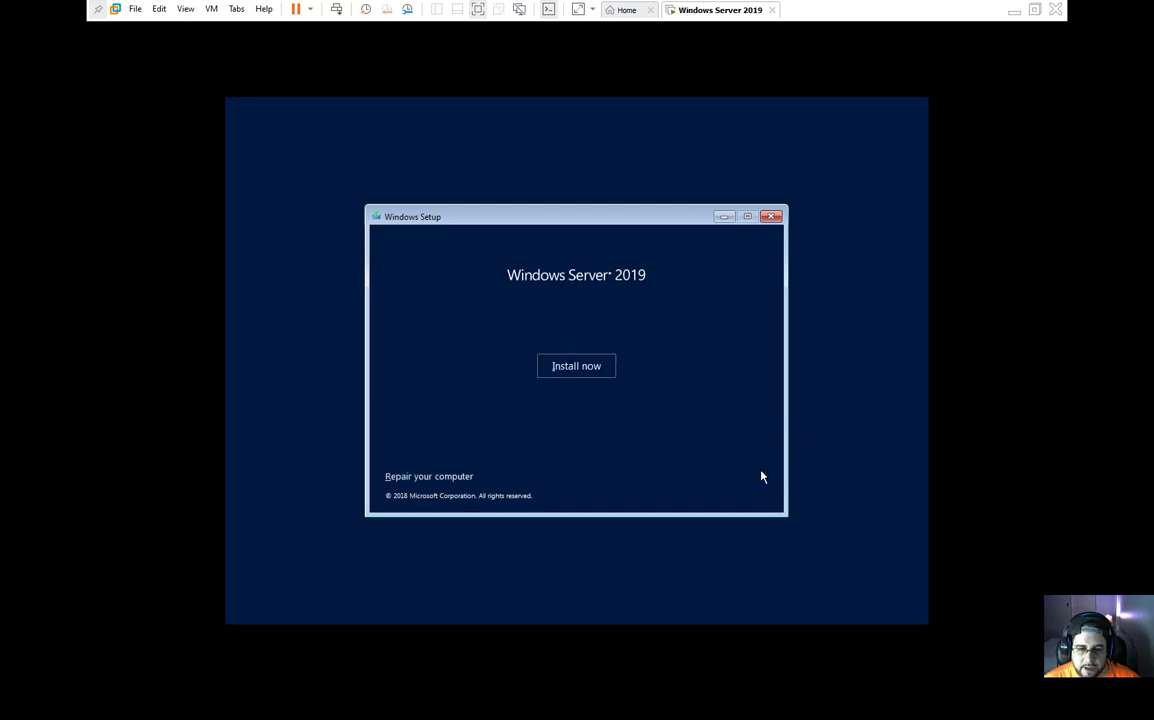
{"action": "left_click", "coordinate": [579, 370]}
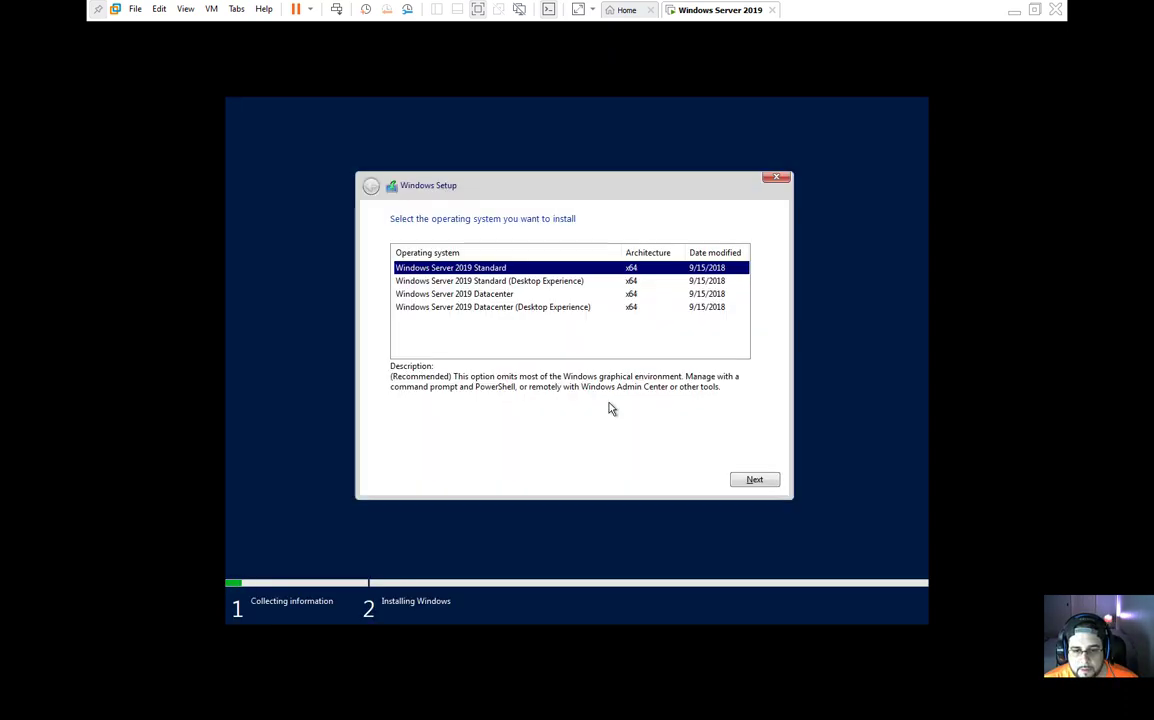
{"action": "left_click", "coordinate": [495, 281]}
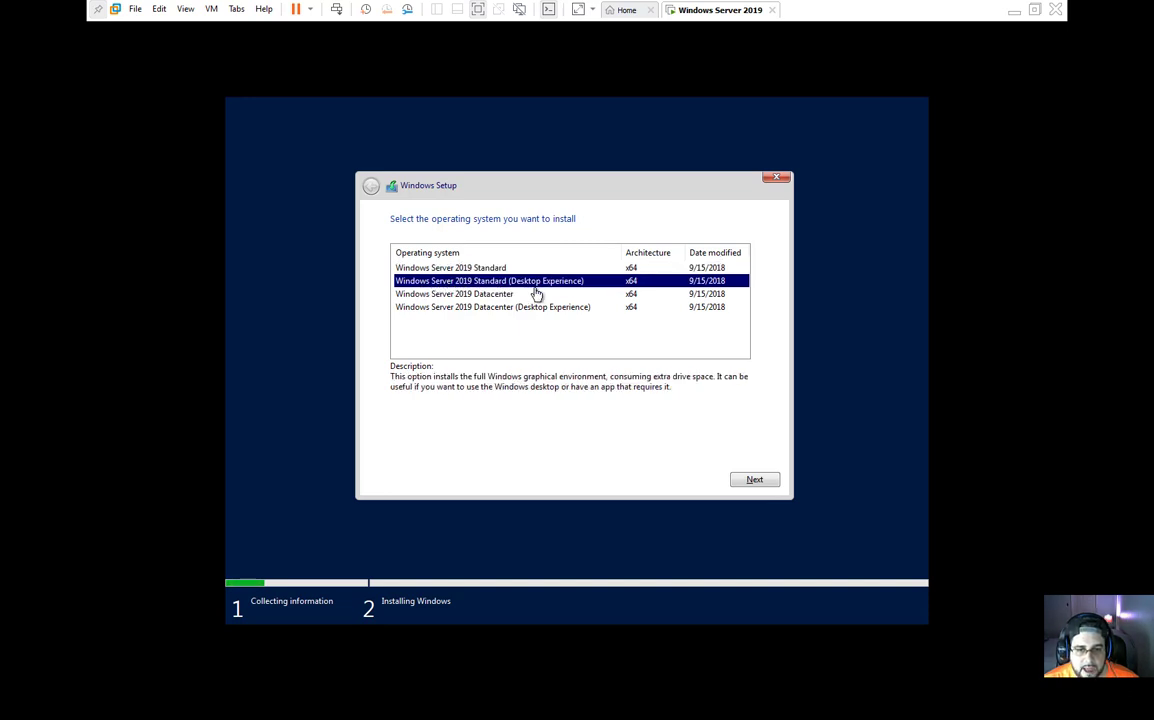
{"action": "left_click", "coordinate": [752, 479]}
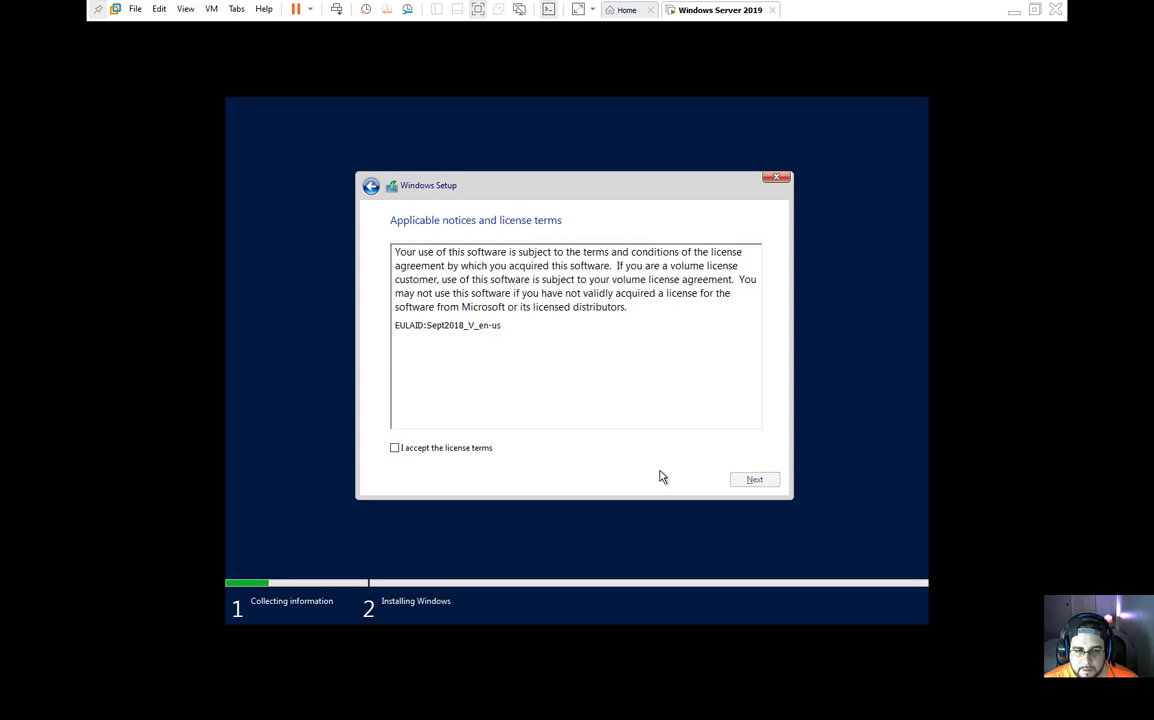
Step: Accept the license terms and choose the custom installation type
{"action": "left_click", "coordinate": [424, 448]}
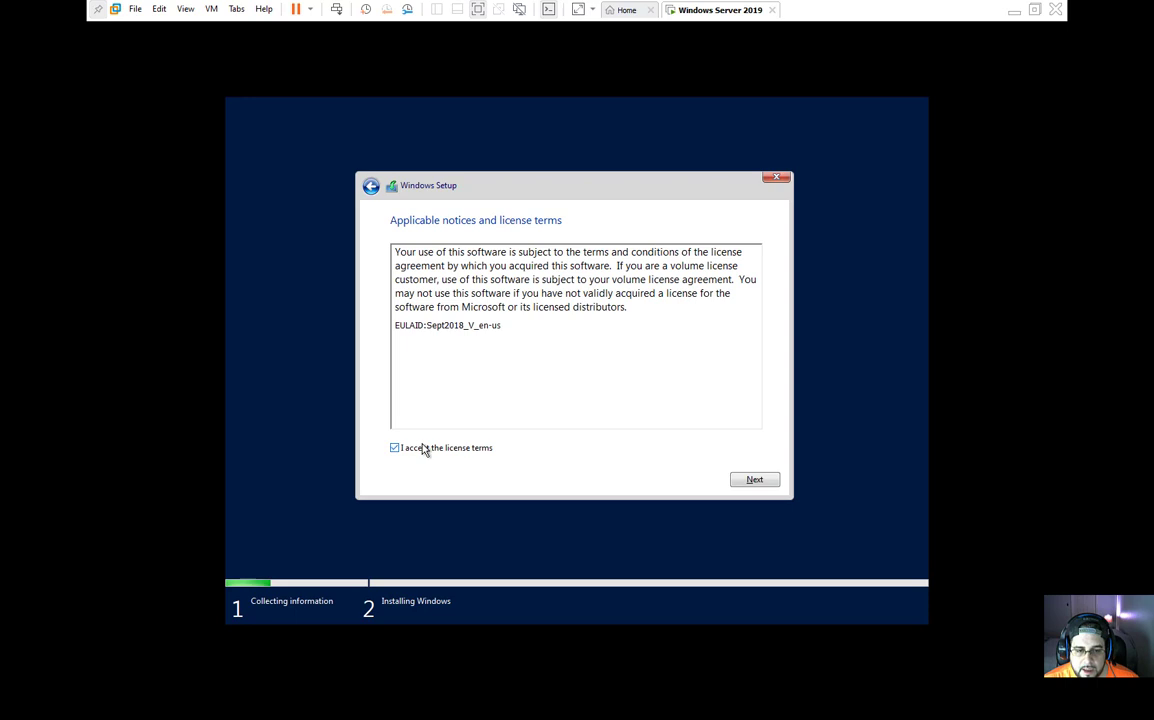
{"action": "left_click", "coordinate": [777, 485]}
{"action": "left_click", "coordinate": [537, 355]}
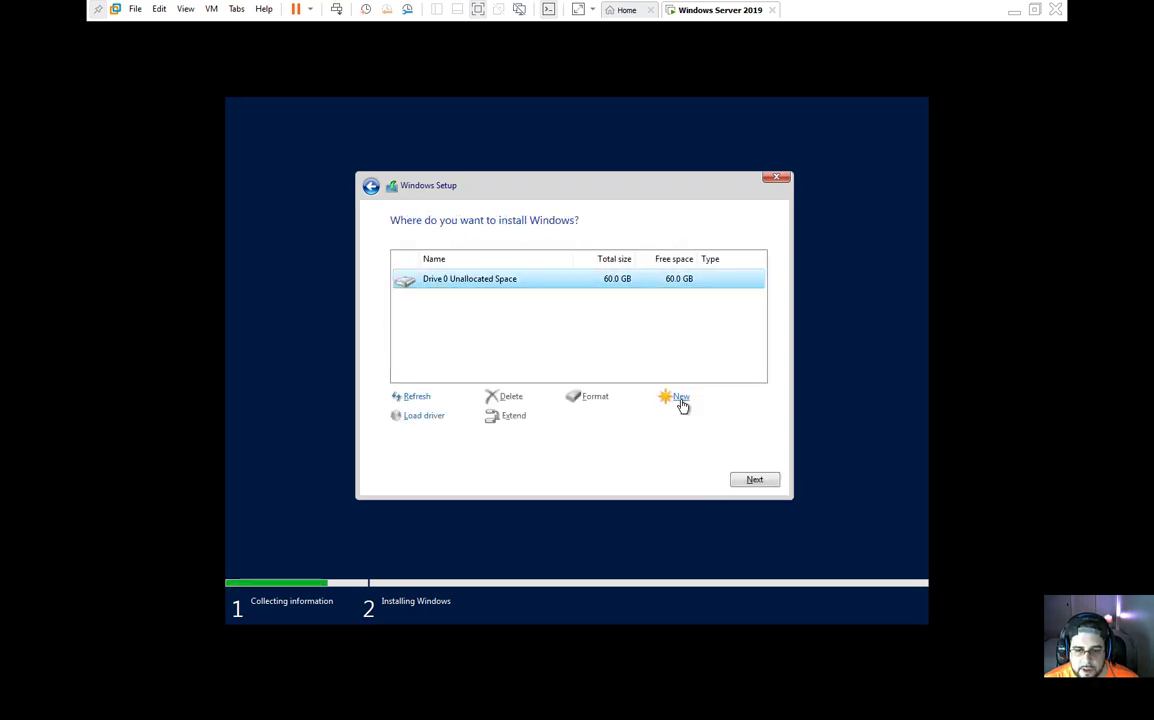
Step: Create a new 61440 MB partition on Drive 0 and install Windows on Drive 0 Partition 4
{"action": "left_click", "coordinate": [681, 400]}
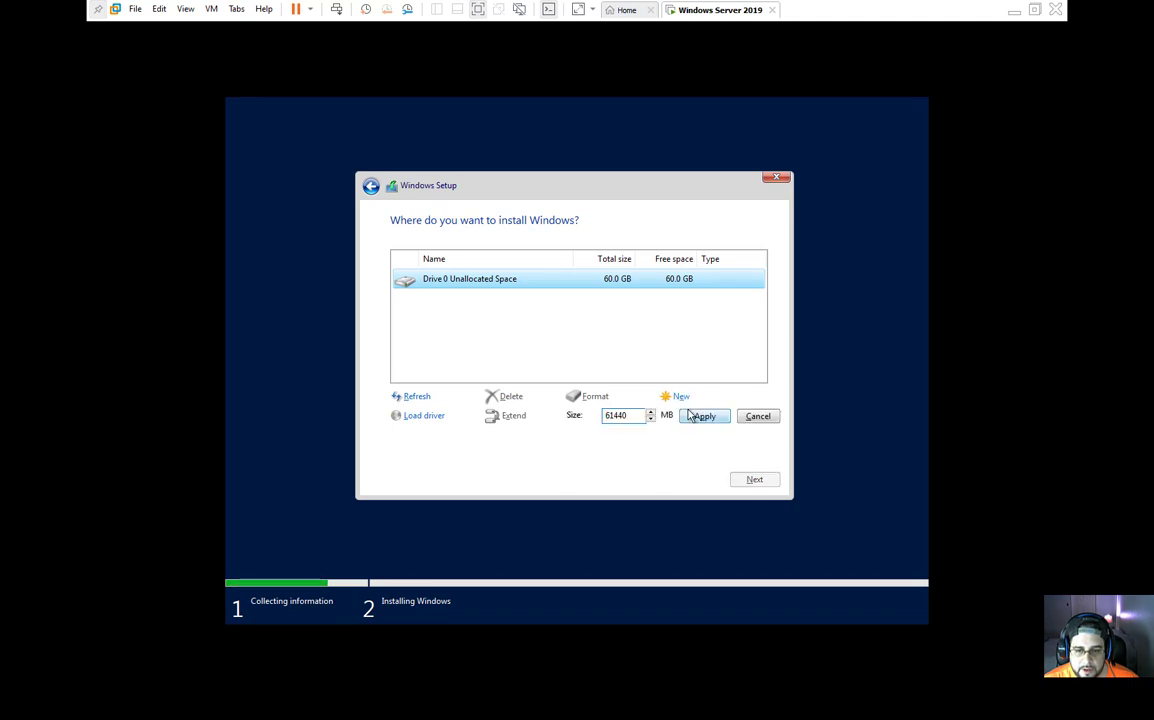
{"action": "left_click", "coordinate": [690, 416]}
{"action": "left_click", "coordinate": [682, 421]}
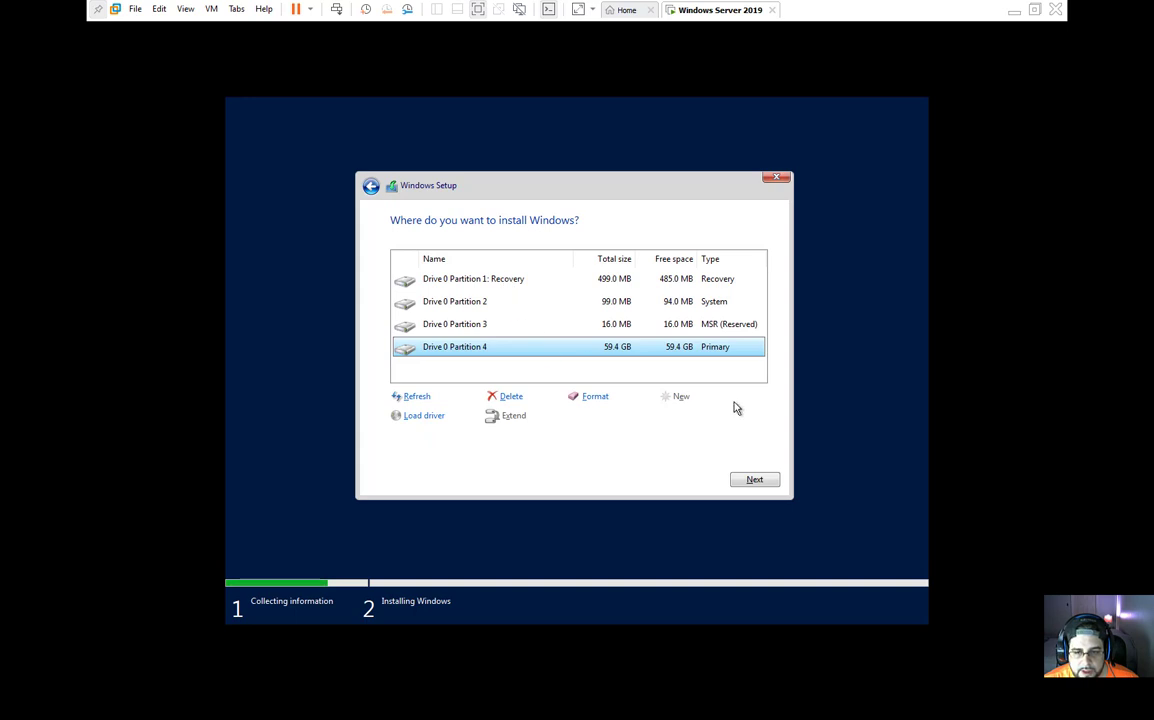
{"action": "left_click", "coordinate": [774, 484]}
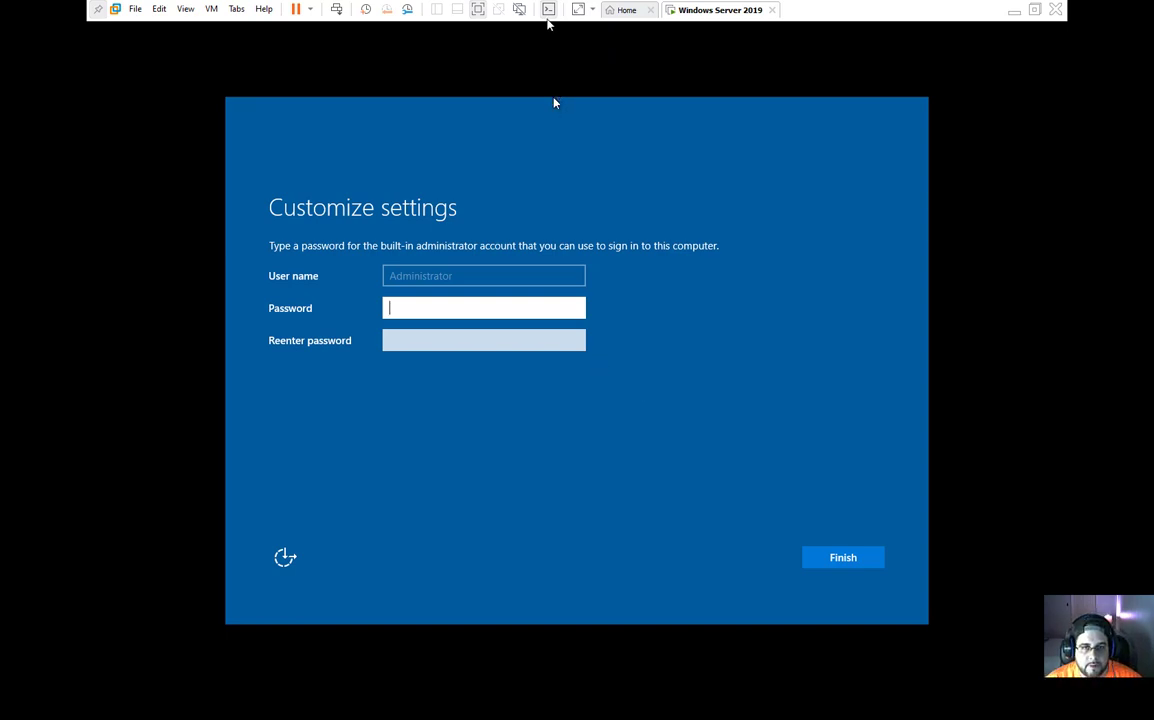
Step: Leave full screen to check the password saved in the VM description, then return to full screen
{"action": "left_click", "coordinate": [548, 11]}
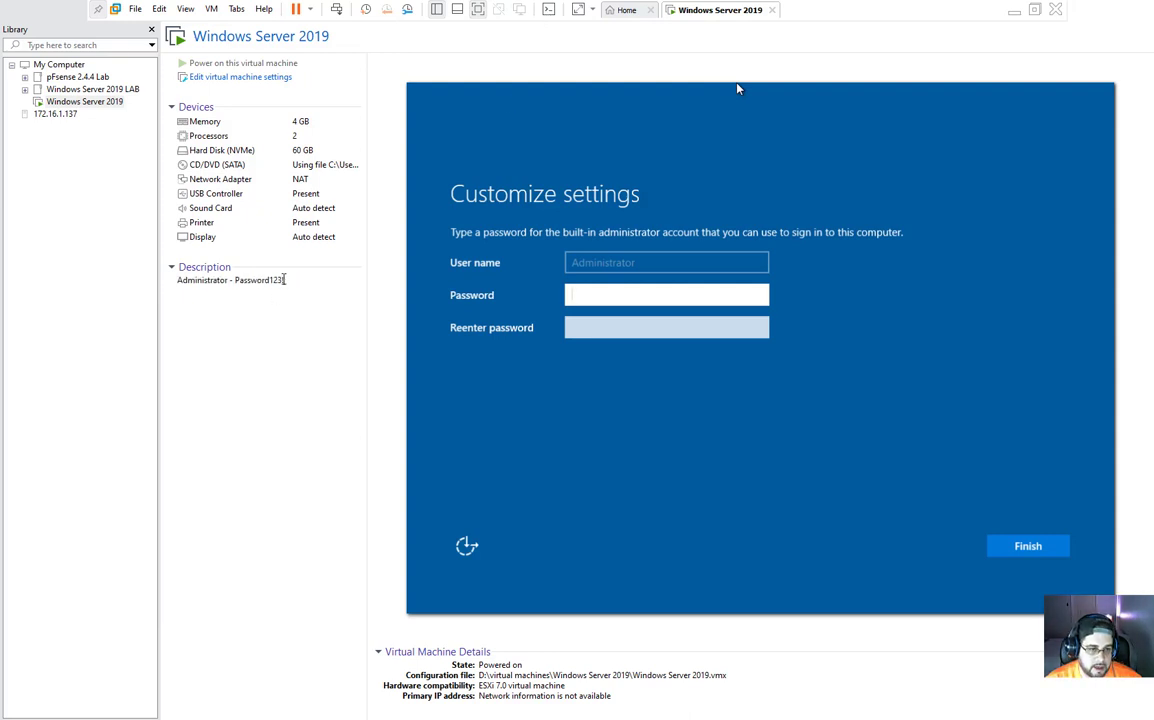
{"action": "left_click_drag", "start_coordinate": [285, 280], "coordinate": [236, 281]}
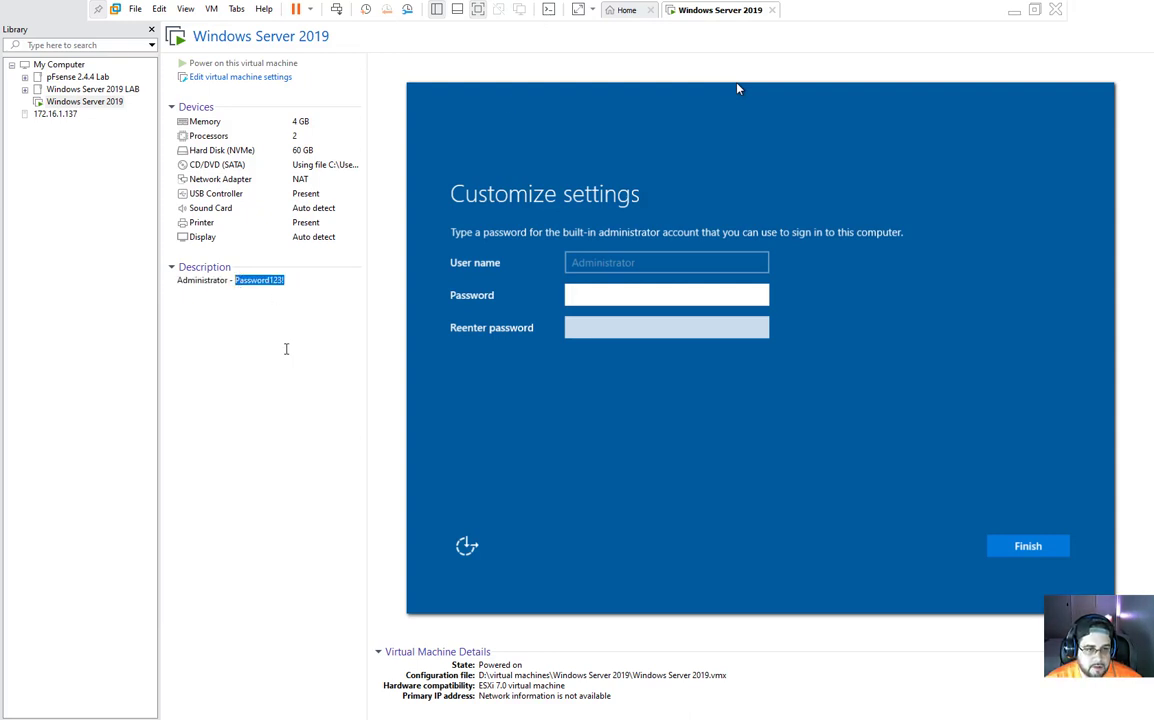
{"action": "left_click", "coordinate": [548, 10]}
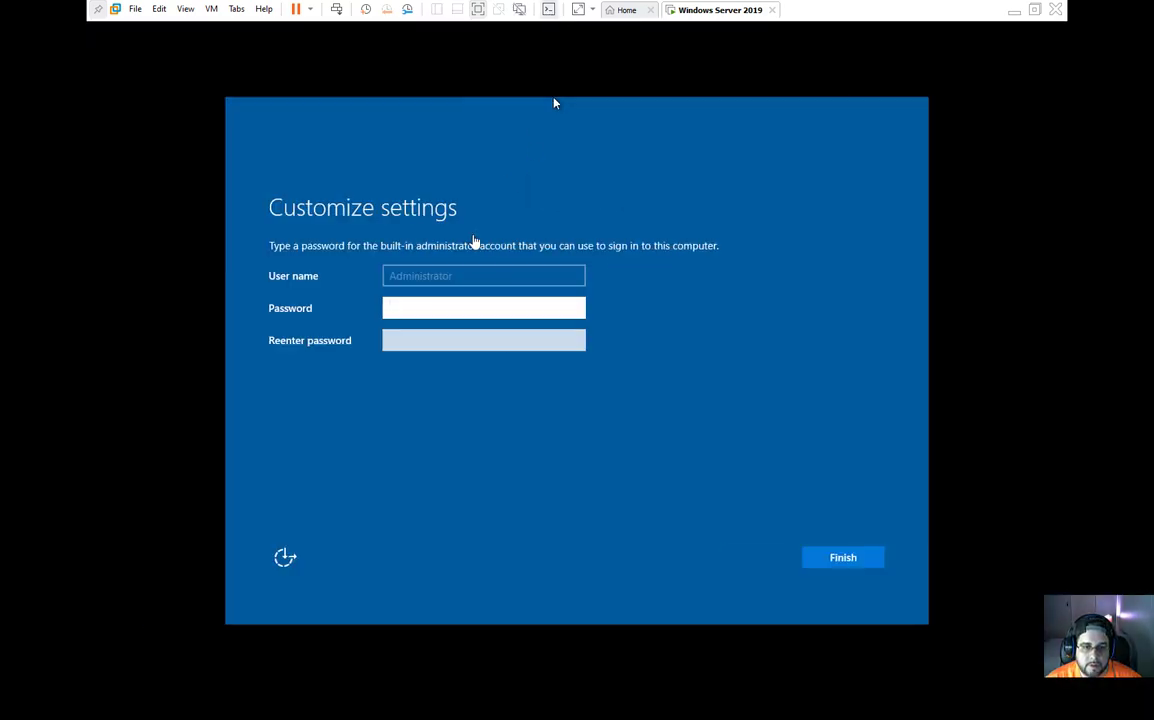
Step: Enter and re-enter the built-in Administrator password, then finish the settings
{"action": "left_click", "coordinate": [493, 305]}
{"action": "type", "text": "Passwor"}
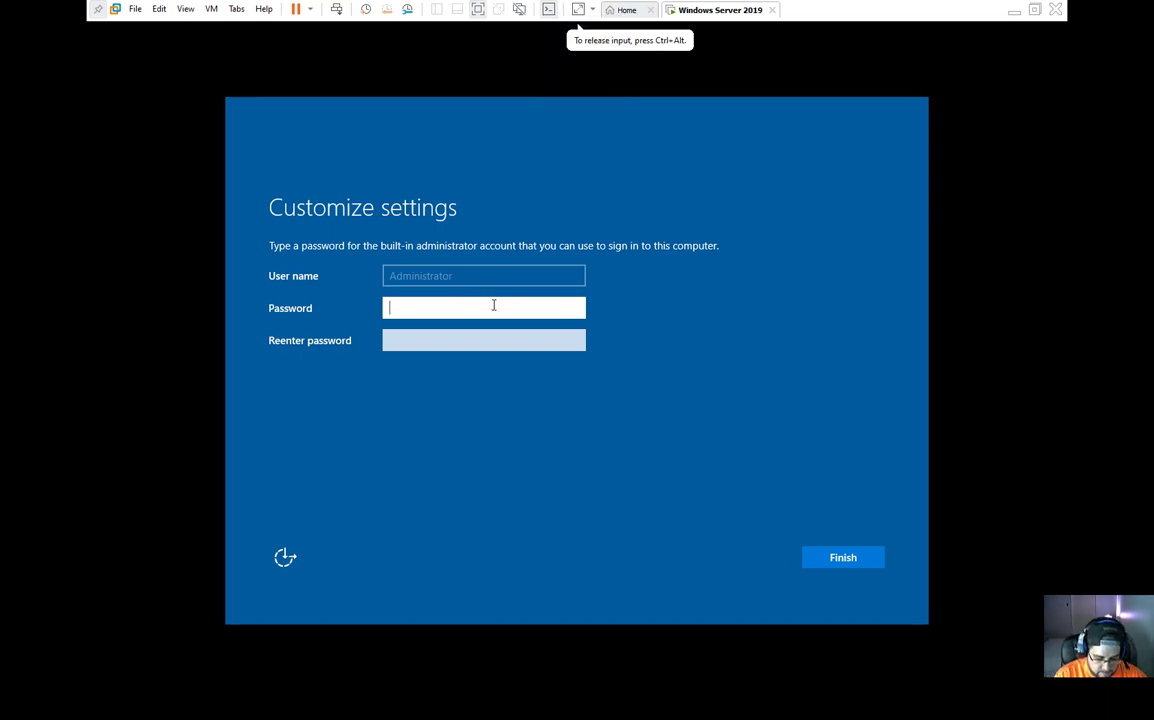
{"action": "type", "text": "d123!"}
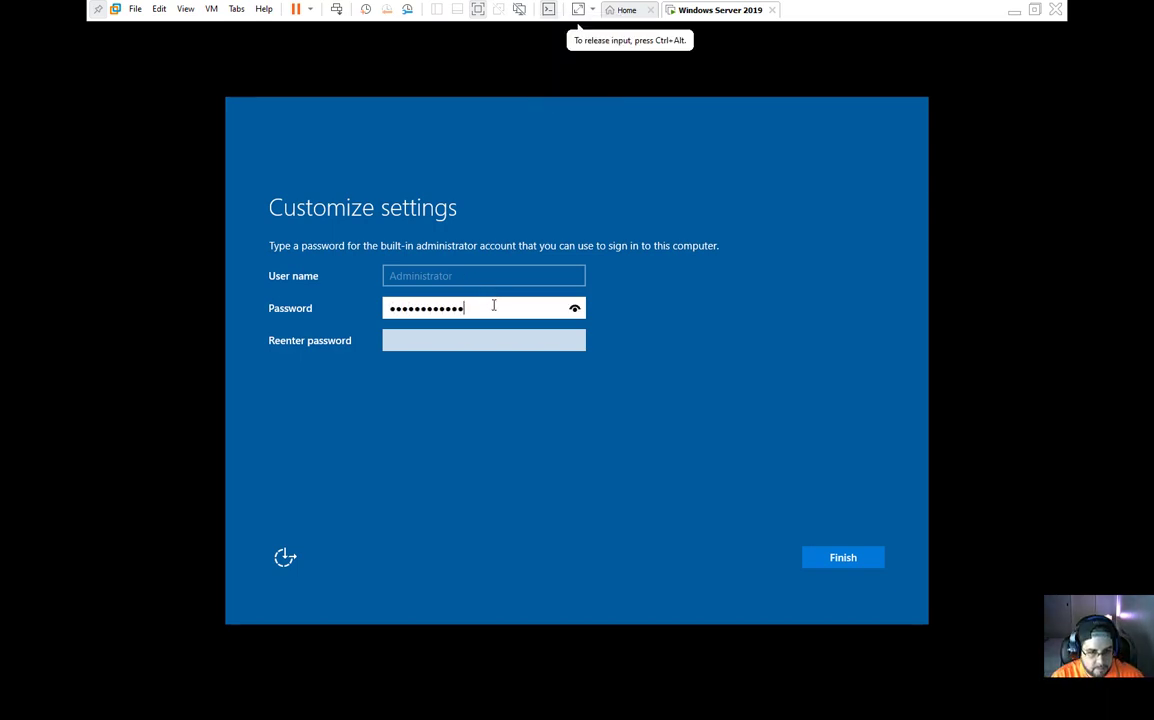
{"action": "key", "text": "Tab"}
{"action": "type", "text": "Password123!"}
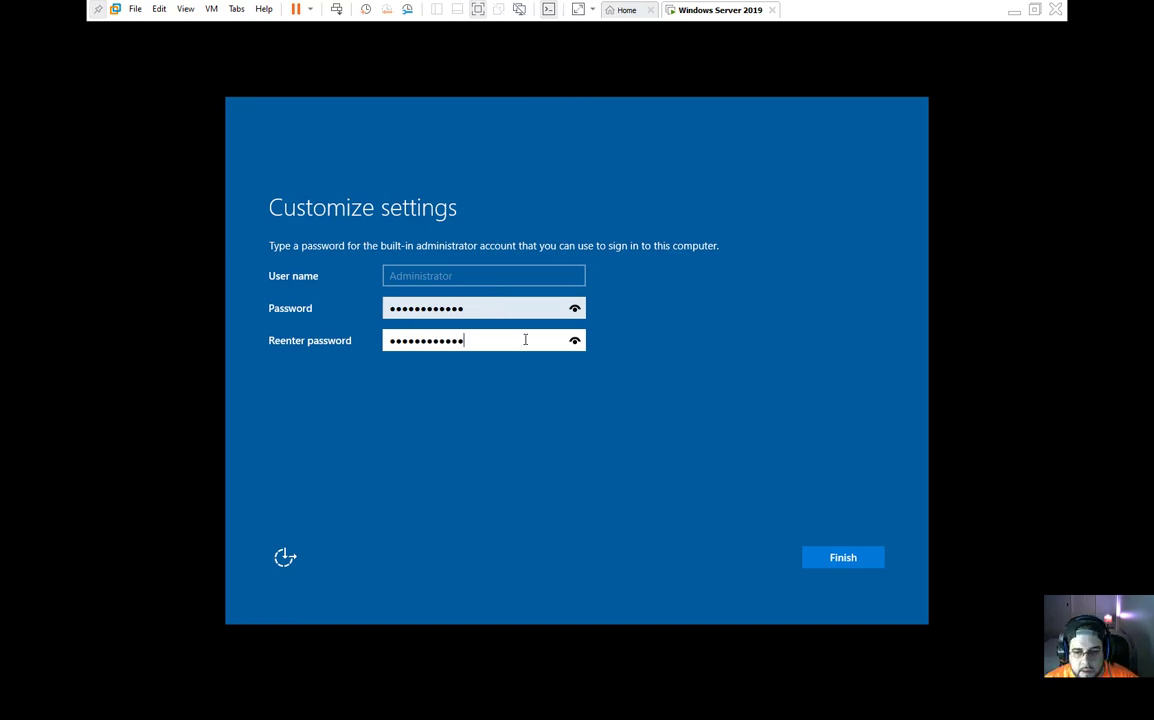
{"action": "left_click", "coordinate": [808, 559]}
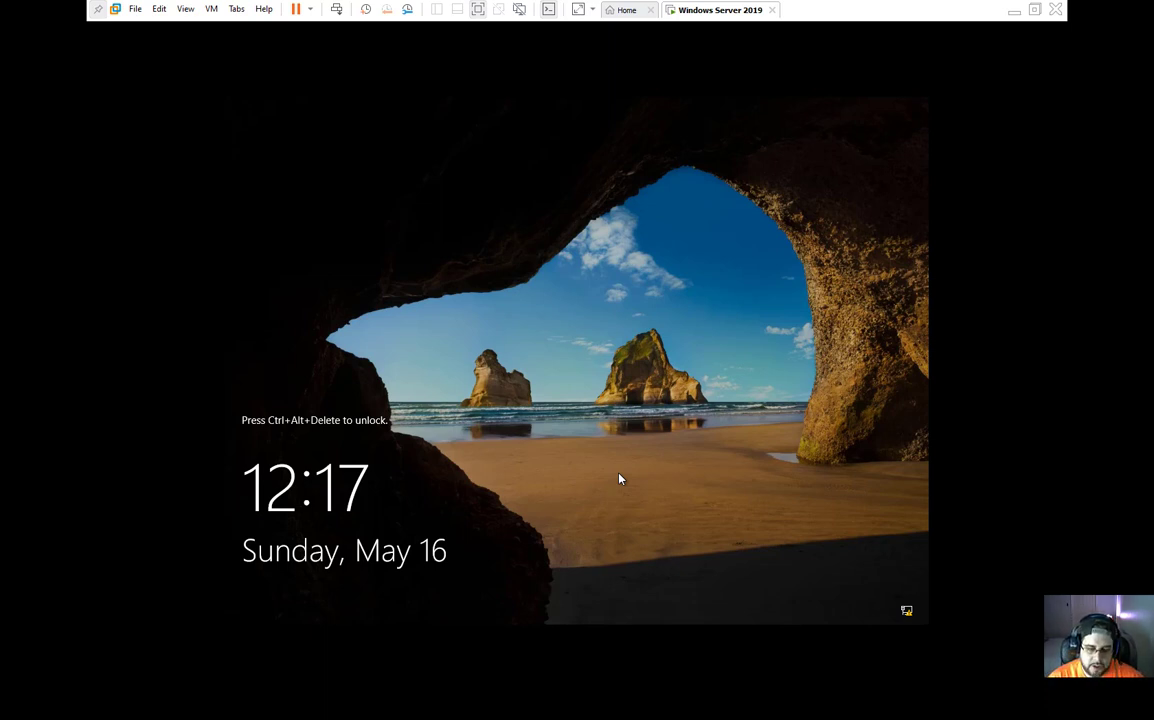
Step: Unlock the server and sign in as Administrator with the account password
{"action": "key", "text": "ctrl+alt+Delete"}
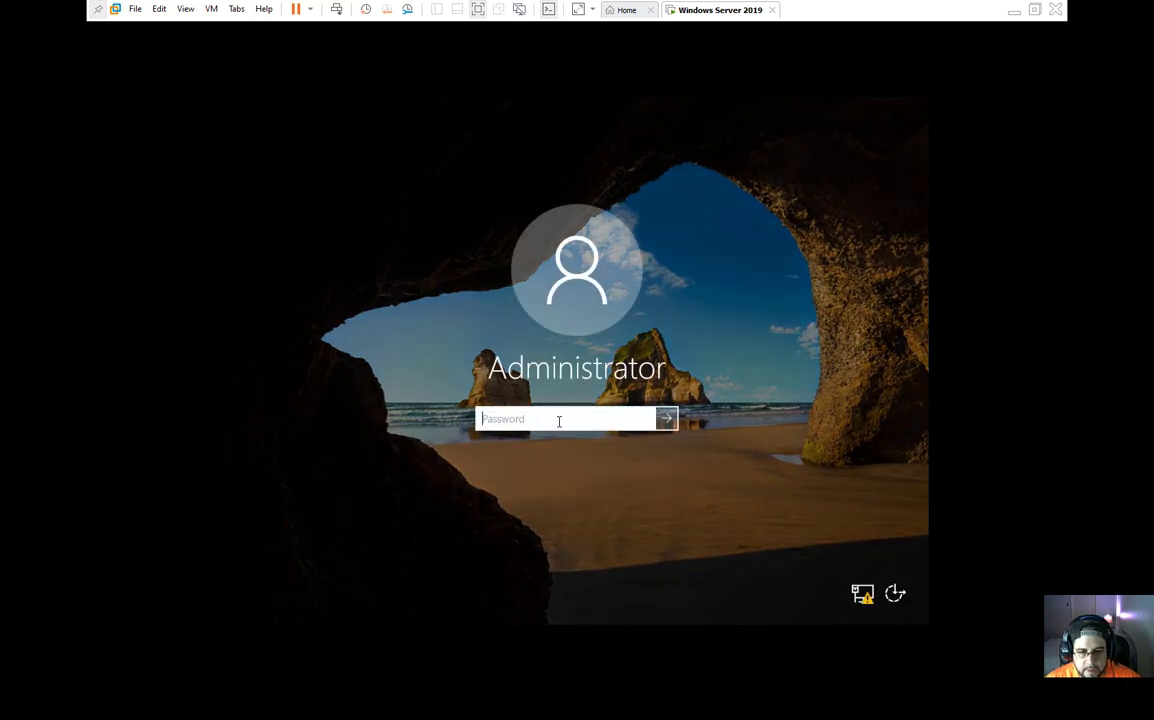
{"action": "type", "text": "•••••••••••••"}
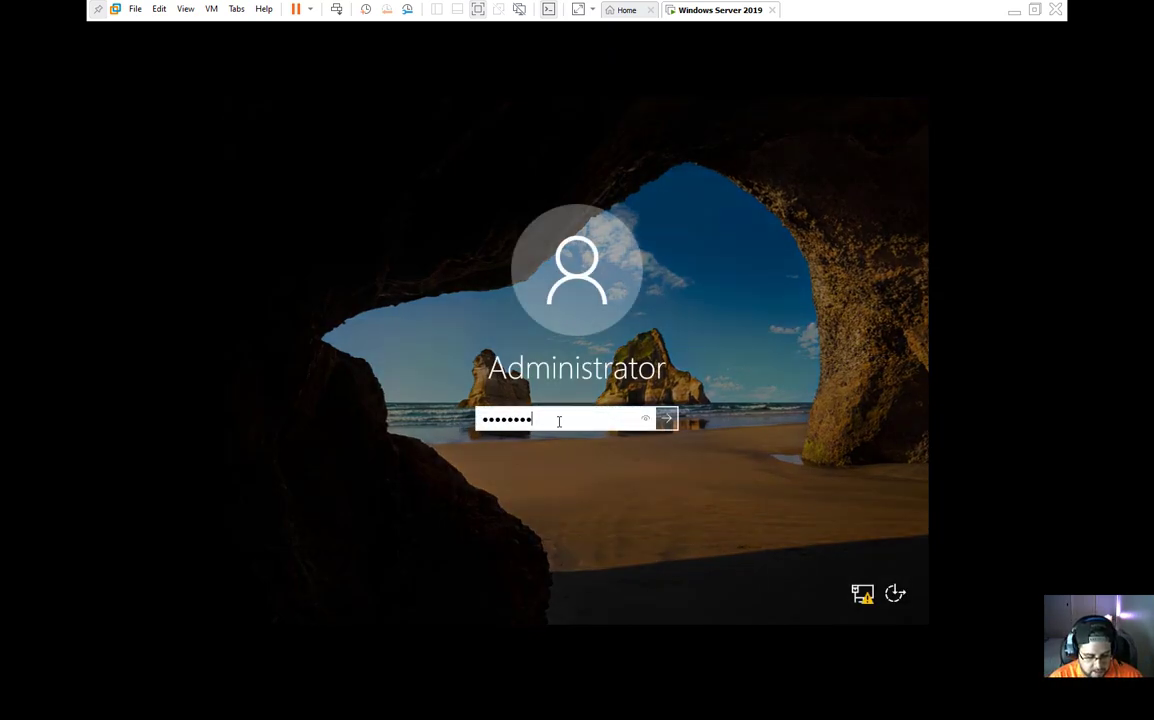
{"action": "key", "text": "Return"}
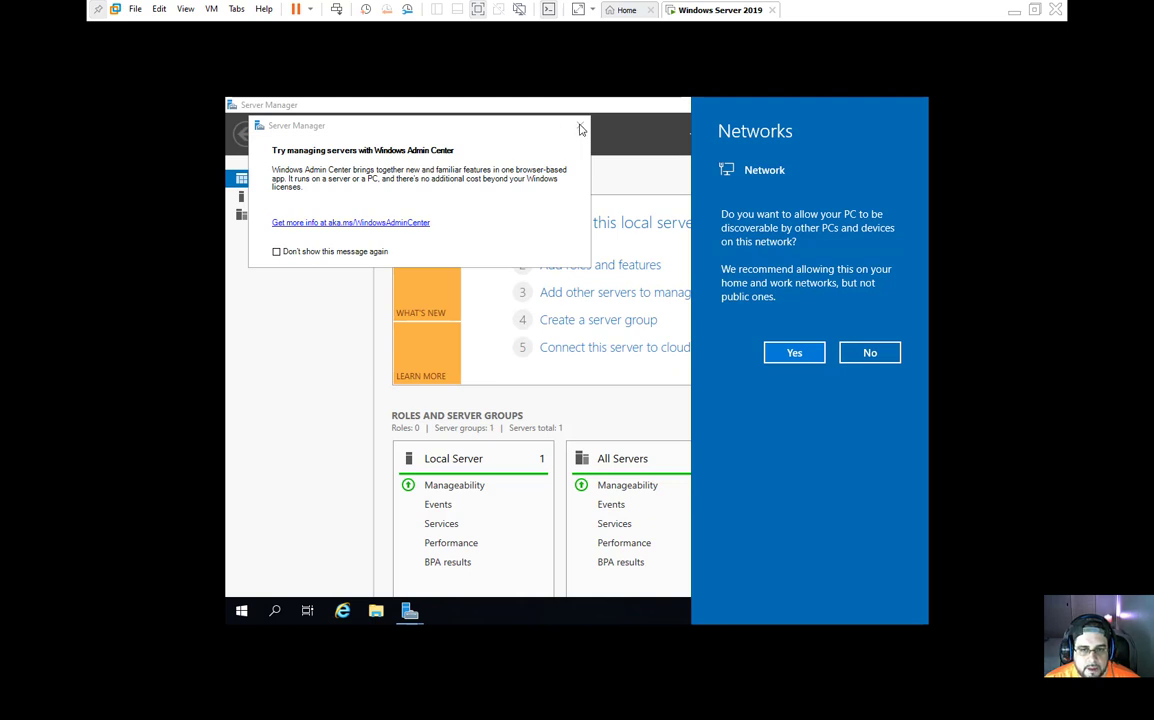
Step: Allow network discovery, then close the Windows Admin Center prompt and Server Manager
{"action": "left_click", "coordinate": [782, 352]}
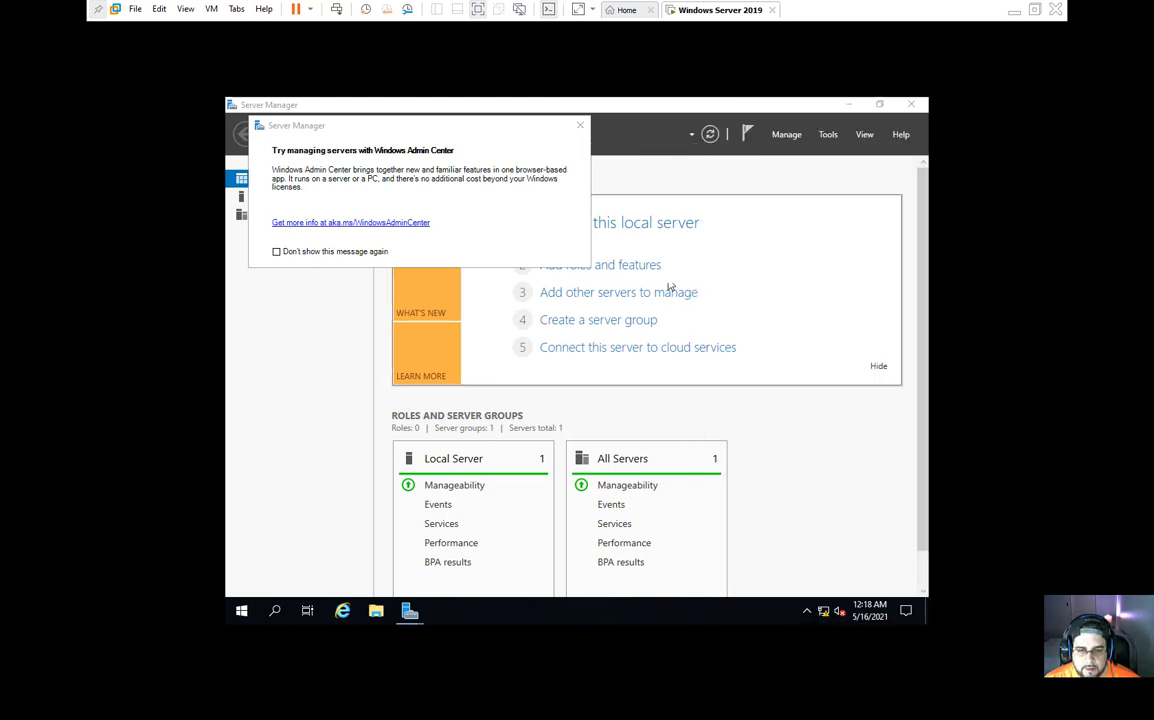
{"action": "left_click", "coordinate": [578, 130]}
{"action": "left_click", "coordinate": [912, 105]}
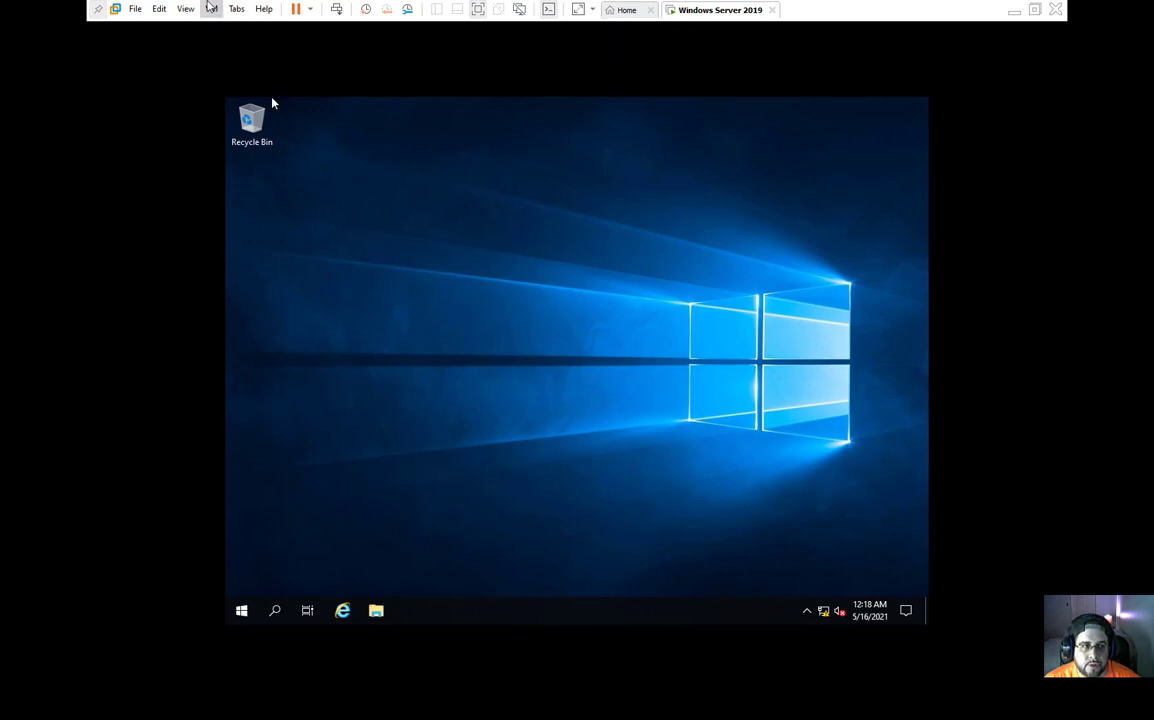
Step: Start the VMware Tools installation for the guest
{"action": "left_click", "coordinate": [208, 9]}
{"action": "left_click", "coordinate": [291, 163]}
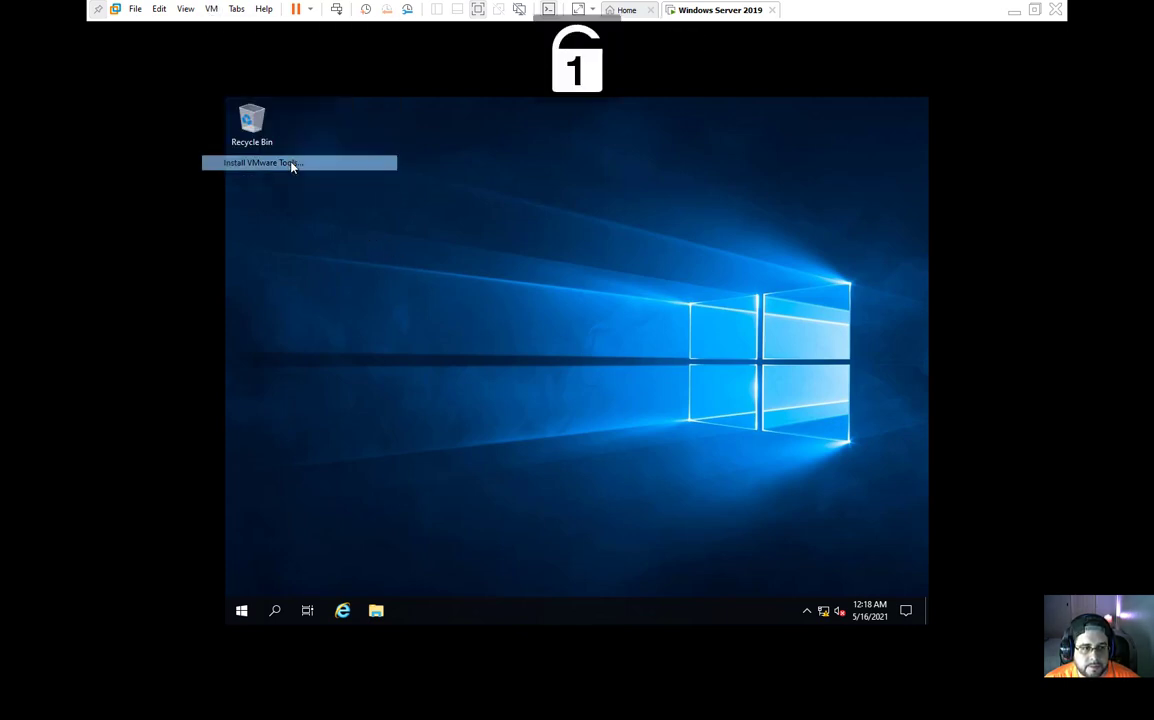
{"action": "left_click", "coordinate": [608, 409]}
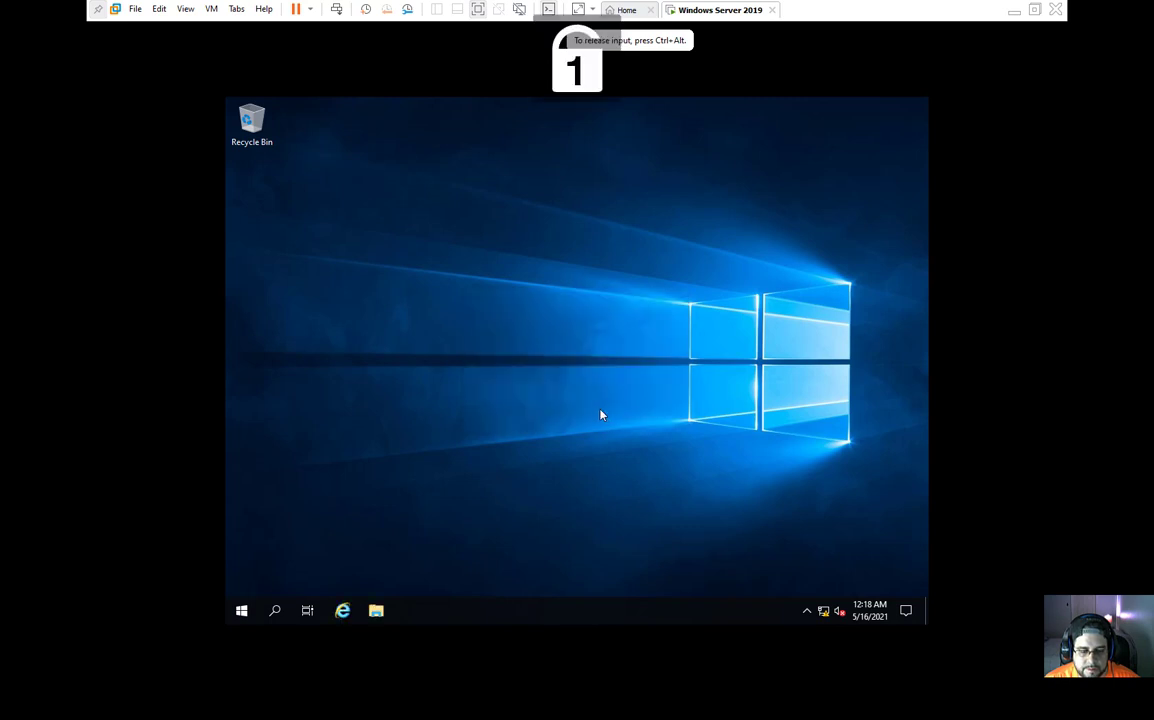
Step: Open This PC in File Explorer and launch the VMware Tools installer from the DVD drive
{"action": "left_click", "coordinate": [376, 611]}
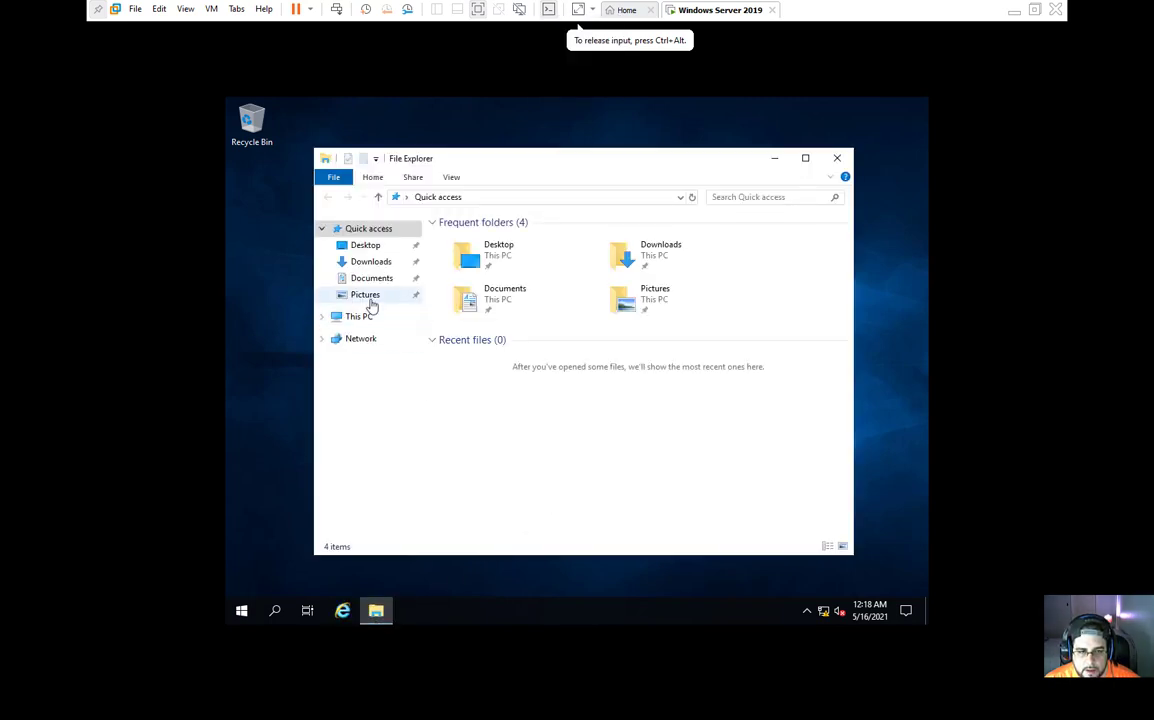
{"action": "left_click", "coordinate": [364, 316]}
{"action": "left_click", "coordinate": [725, 439]}
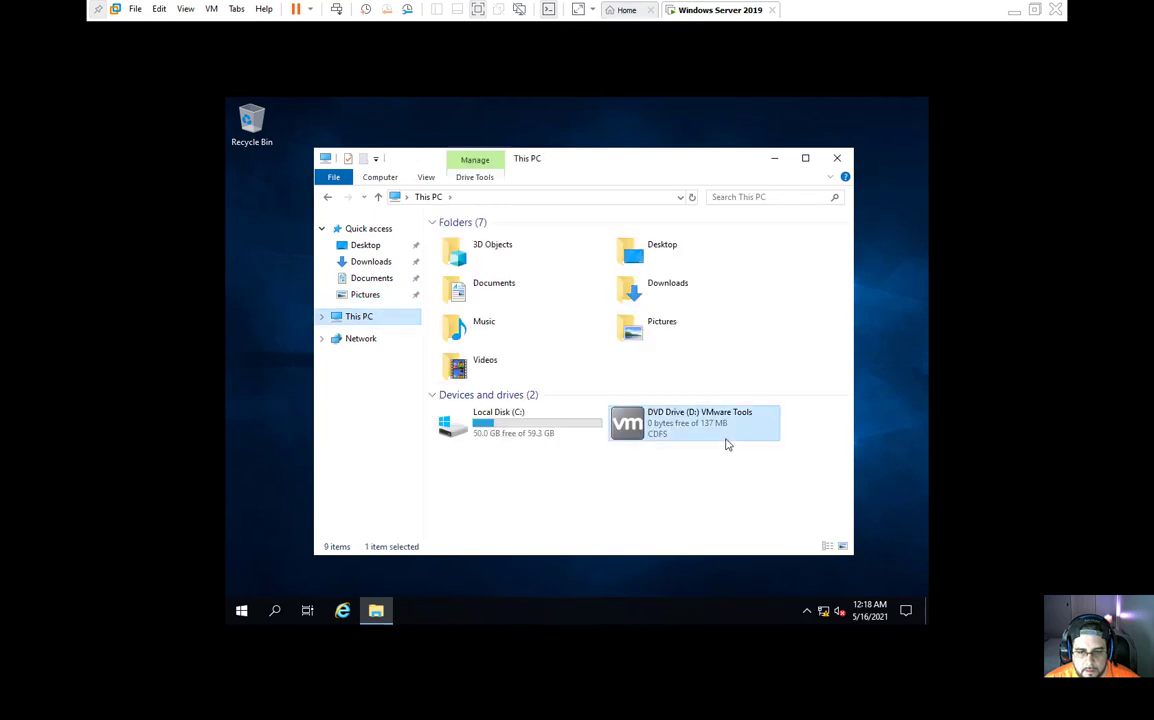
{"action": "right_click", "coordinate": [725, 443]}
{"action": "left_click", "coordinate": [762, 248]}
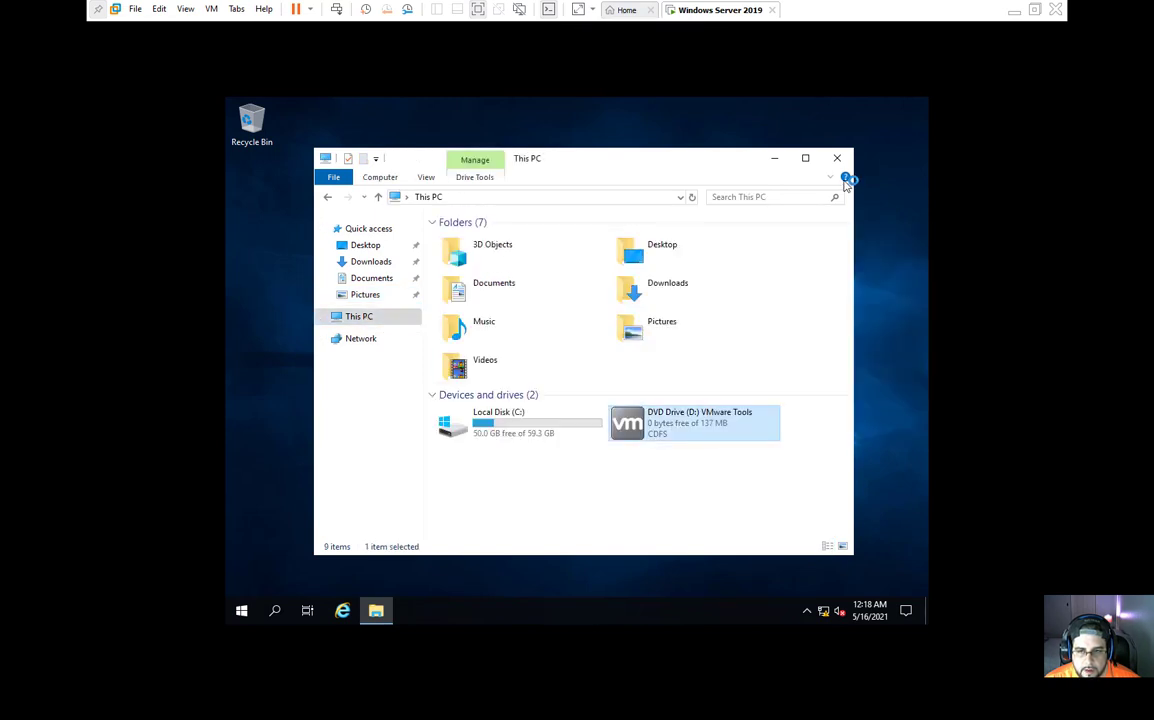
{"action": "left_click", "coordinate": [774, 158]}
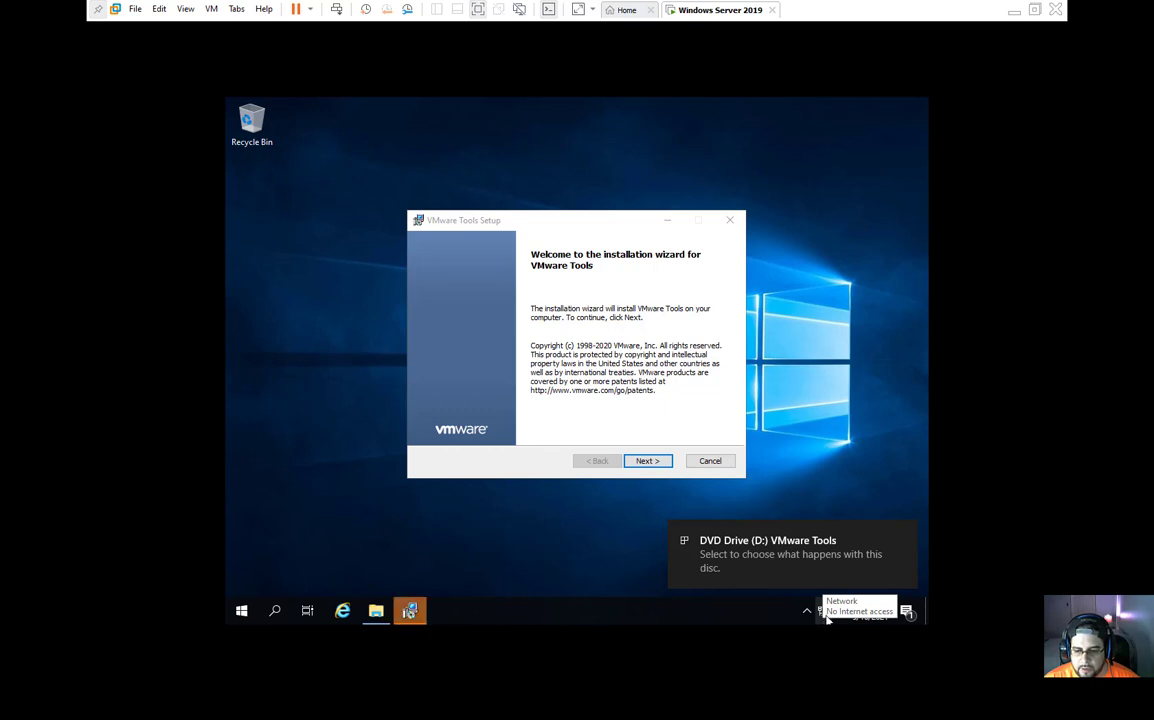
Step: Install VMware Tools with the Complete setup type, finish the wizard and accept the restart
{"action": "left_click", "coordinate": [650, 461]}
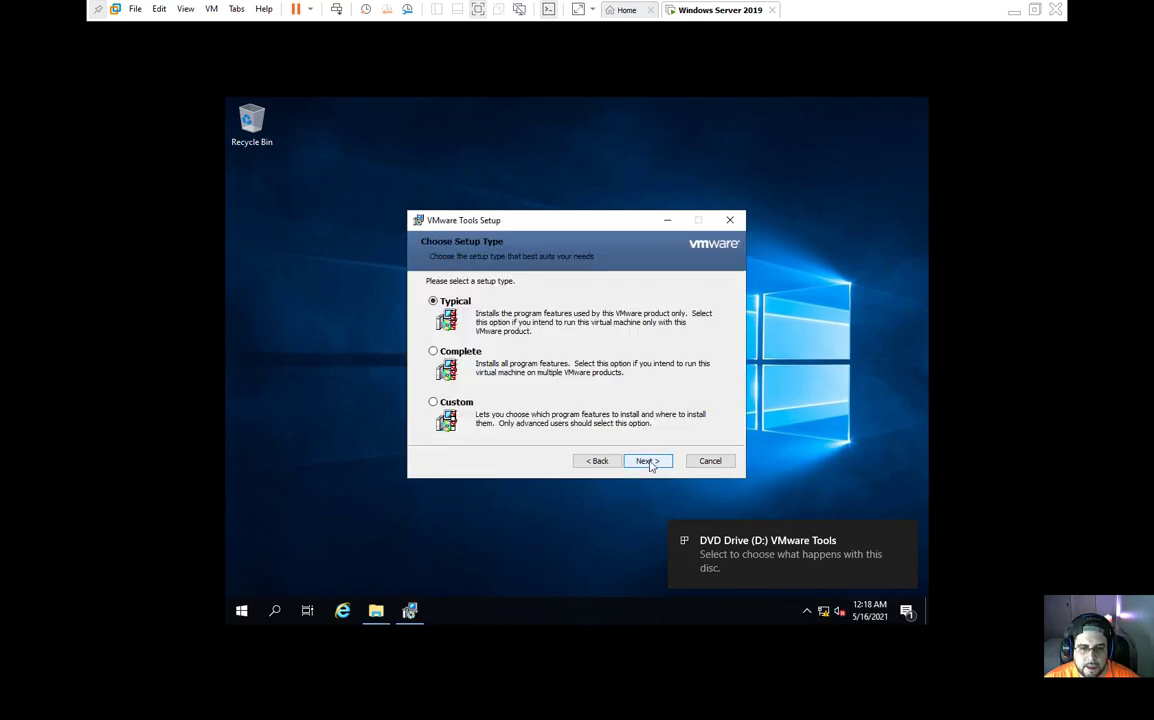
{"action": "left_click", "coordinate": [434, 352]}
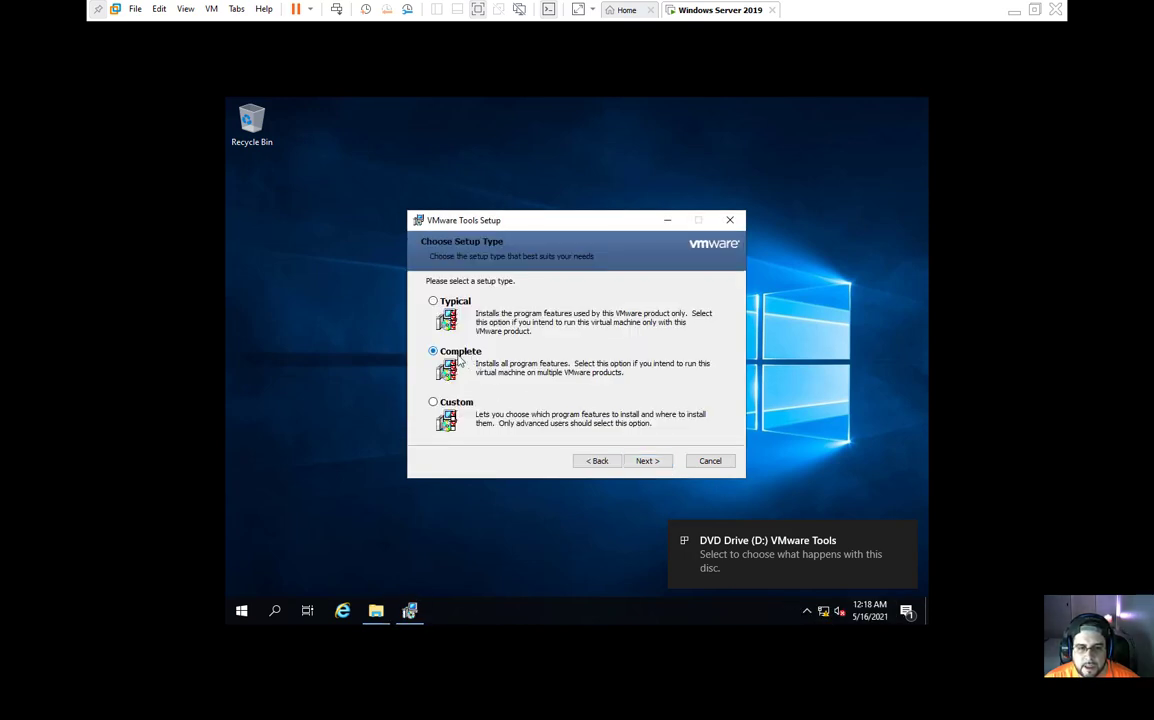
{"action": "left_click", "coordinate": [648, 462]}
{"action": "left_click", "coordinate": [650, 463]}
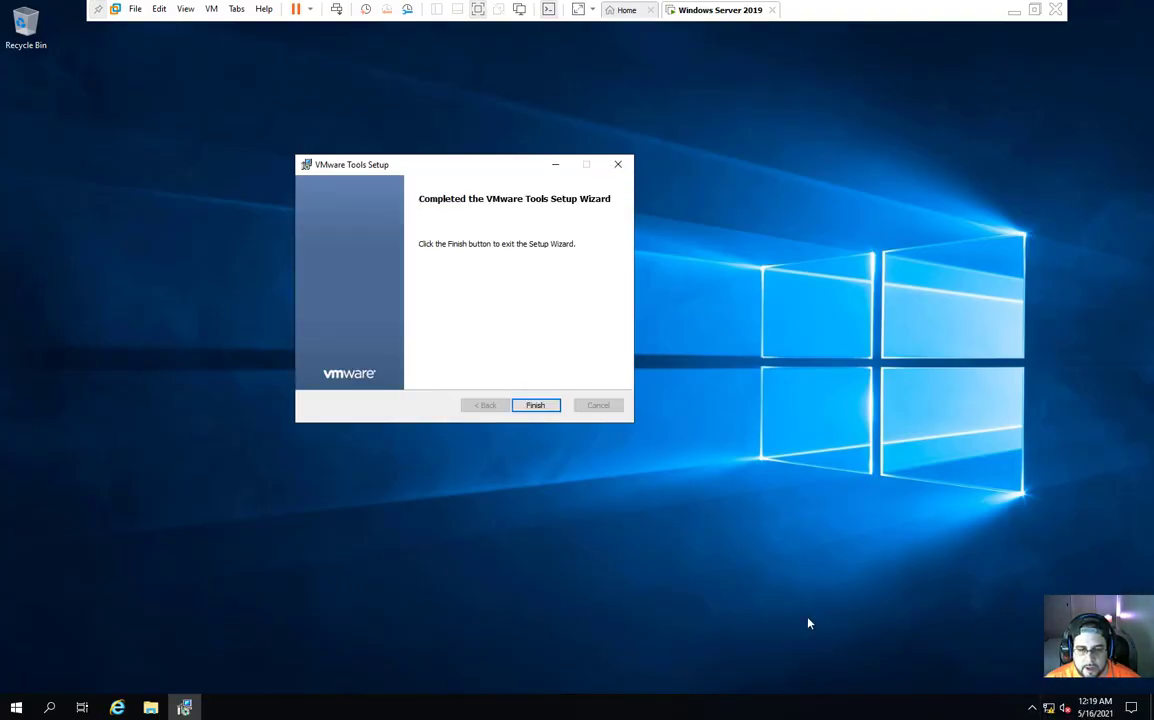
{"action": "left_click", "coordinate": [536, 405]}
{"action": "left_click", "coordinate": [533, 389]}
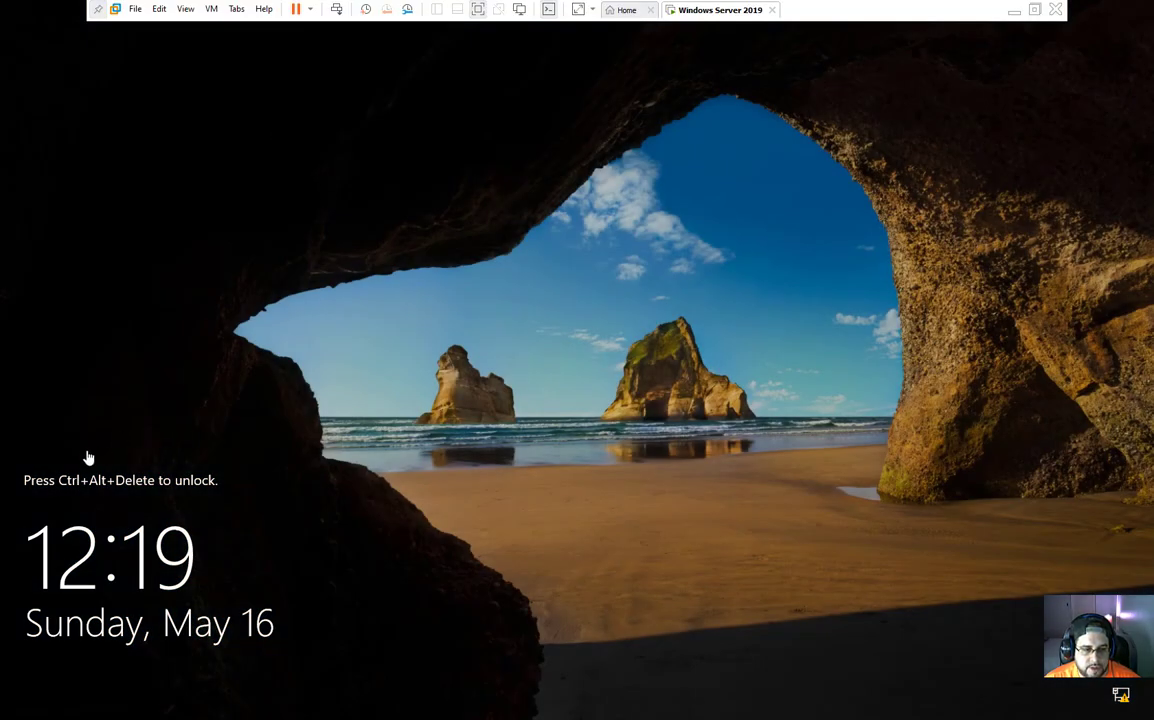
Step: Send Ctrl+Alt+Del to the VM and sign in as Administrator with the account password
{"action": "left_click", "coordinate": [209, 11]}
{"action": "left_click", "coordinate": [283, 78]}
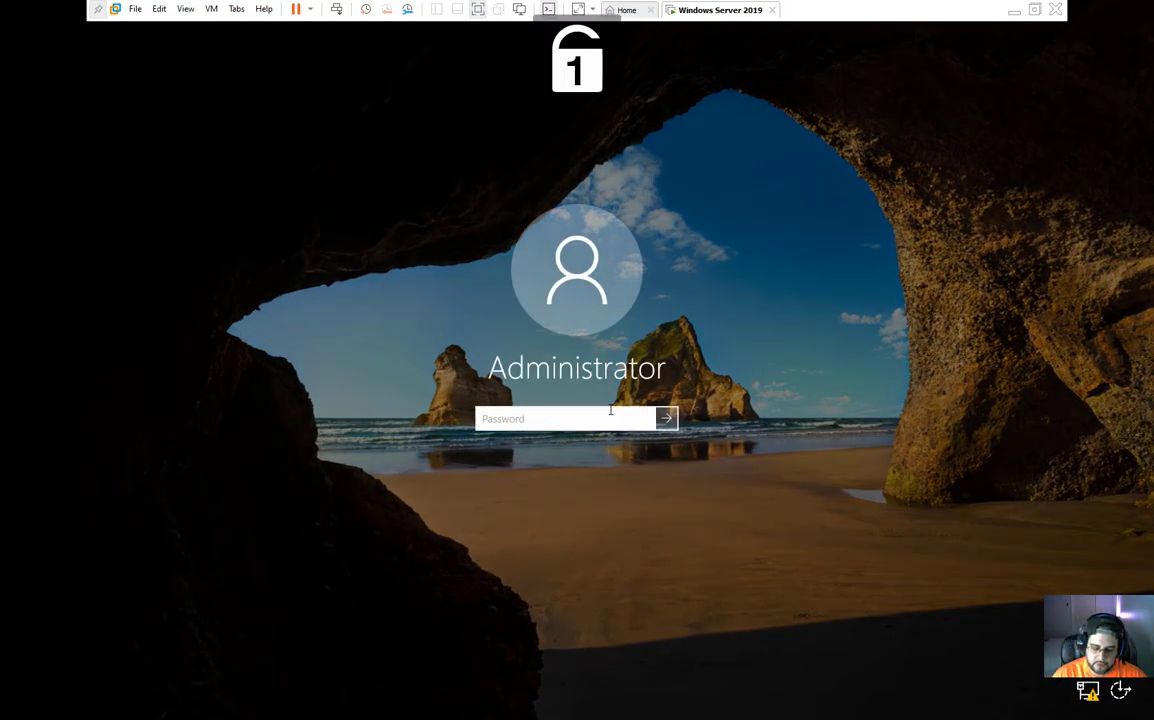
{"action": "type", "text": "Pa$$w0rd"}
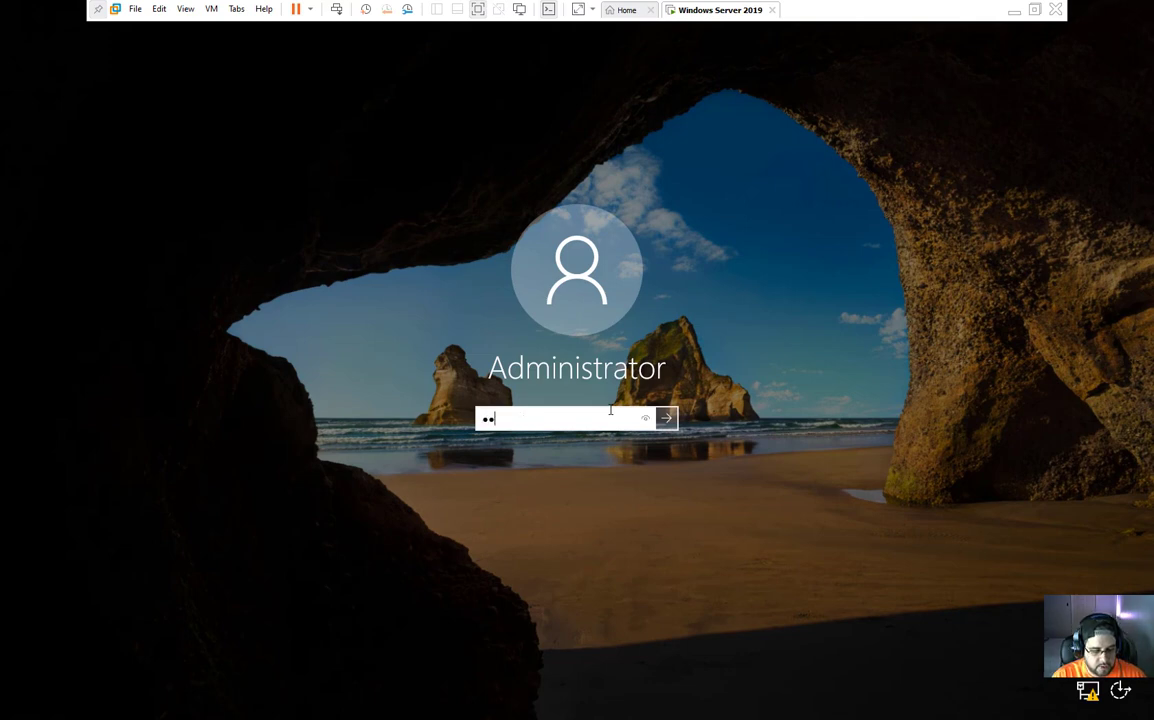
{"action": "type", "text": "1234"}
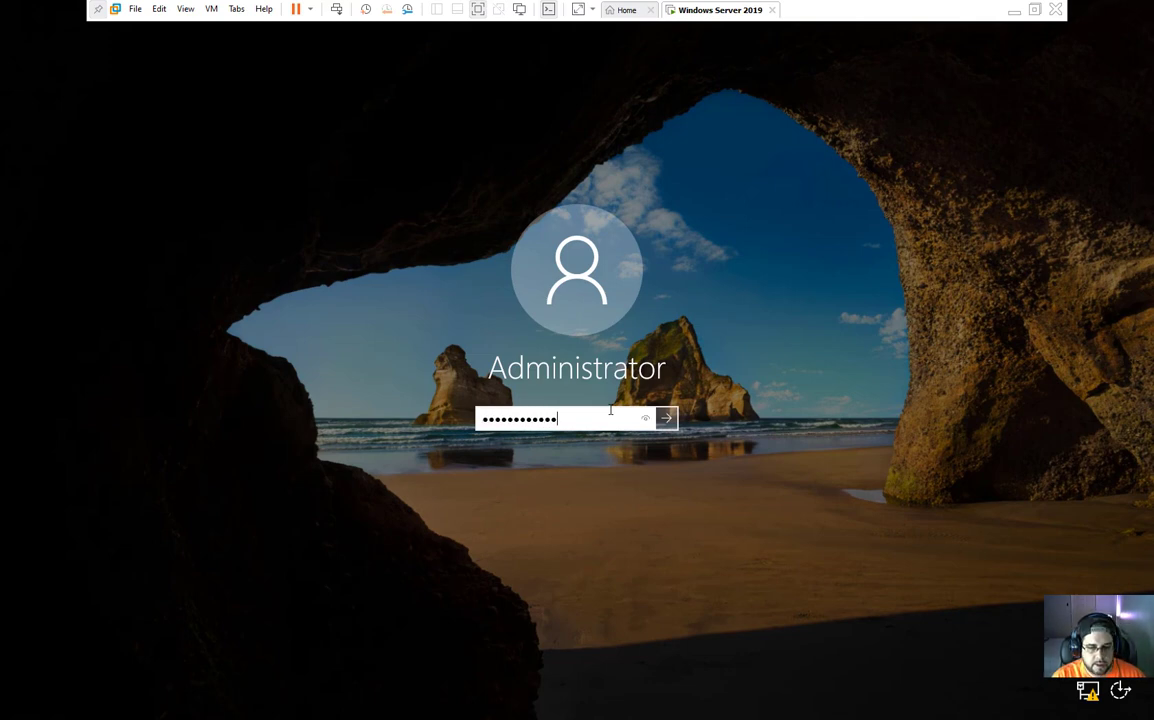
{"action": "key", "text": "Return"}
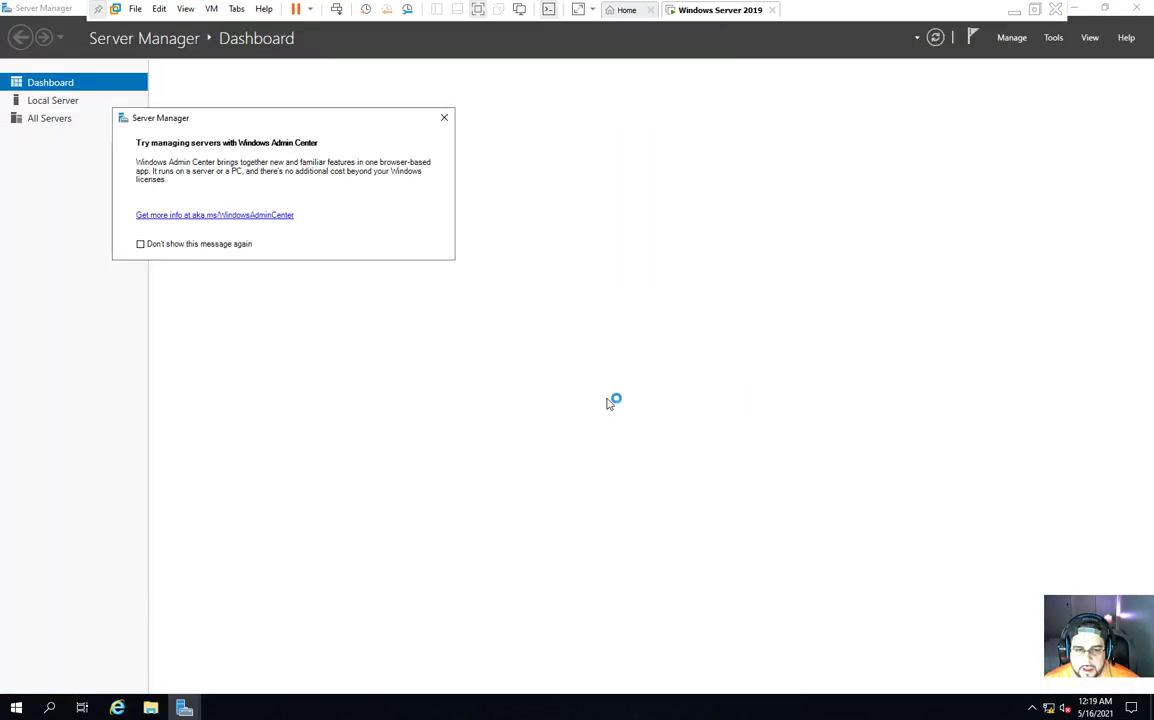
Step: Move aside and close the Windows Admin Center prompt in Server Manager
{"action": "left_click_drag", "start_coordinate": [308, 119], "coordinate": [502, 219]}
{"action": "left_click", "coordinate": [641, 216]}
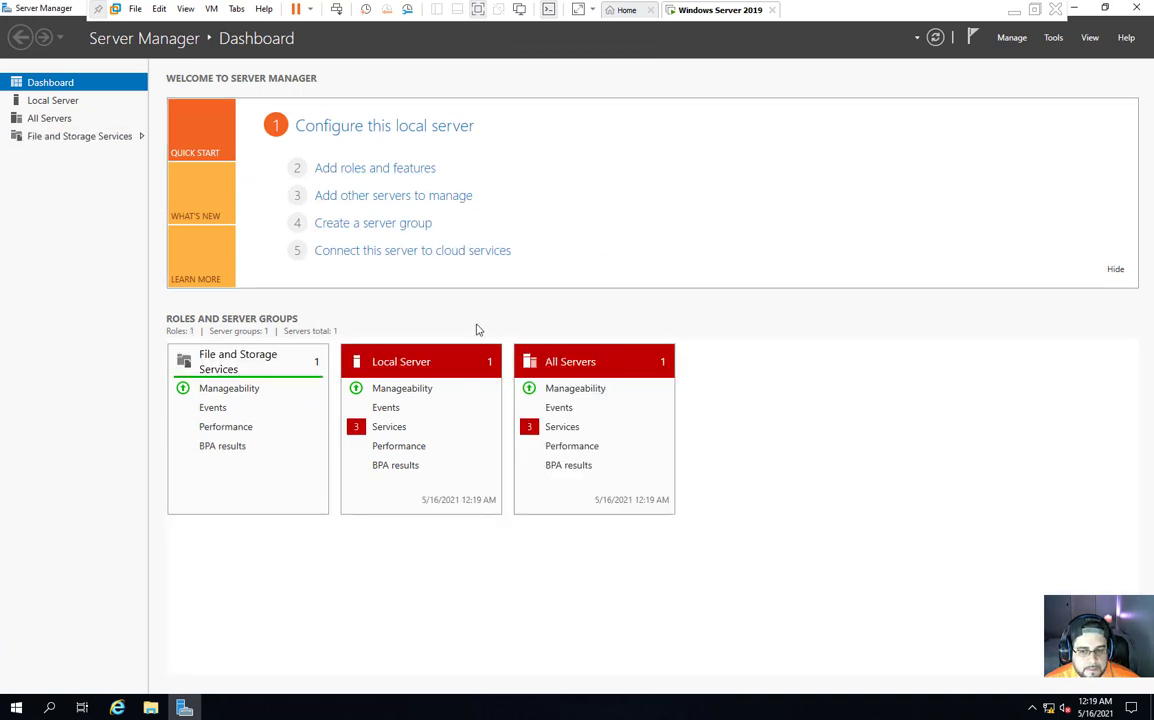
{"action": "left_click", "coordinate": [410, 170]}
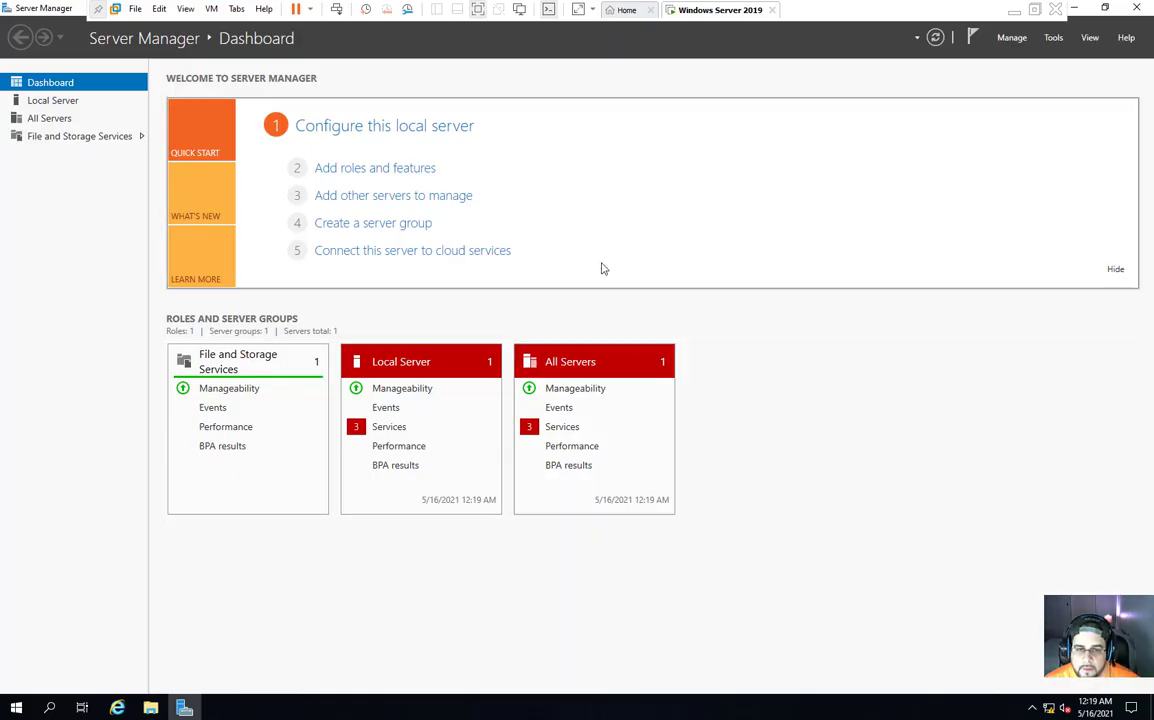
Step: Review the Local Server properties, events and services, then return to the Dashboard
{"action": "left_click", "coordinate": [60, 101]}
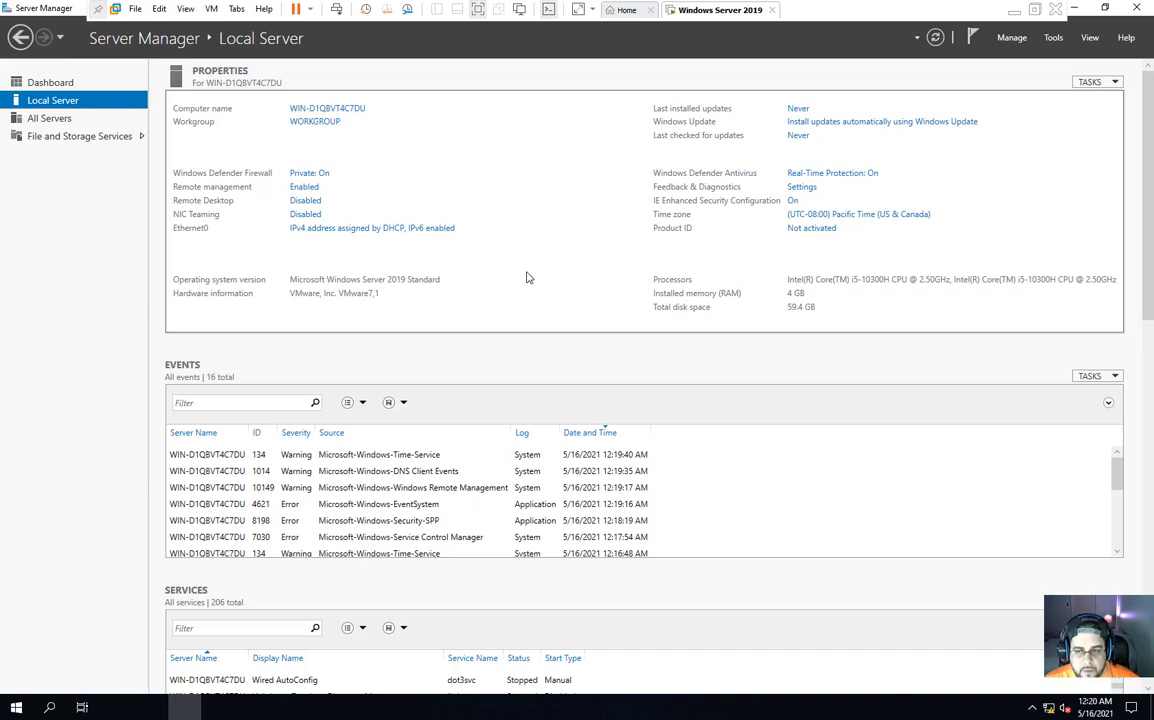
{"action": "scroll", "coordinate": [1128, 397], "scroll_direction": "down", "scroll_amount": 10}
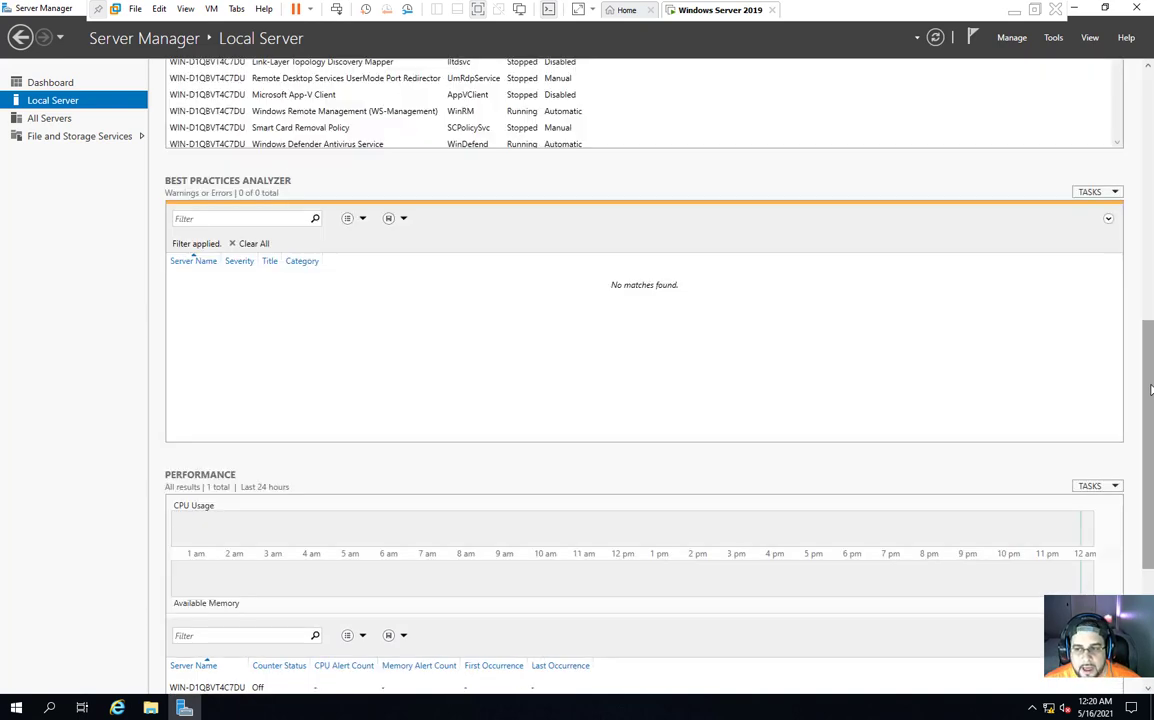
{"action": "scroll", "coordinate": [1152, 200], "scroll_direction": "up", "scroll_amount": 10}
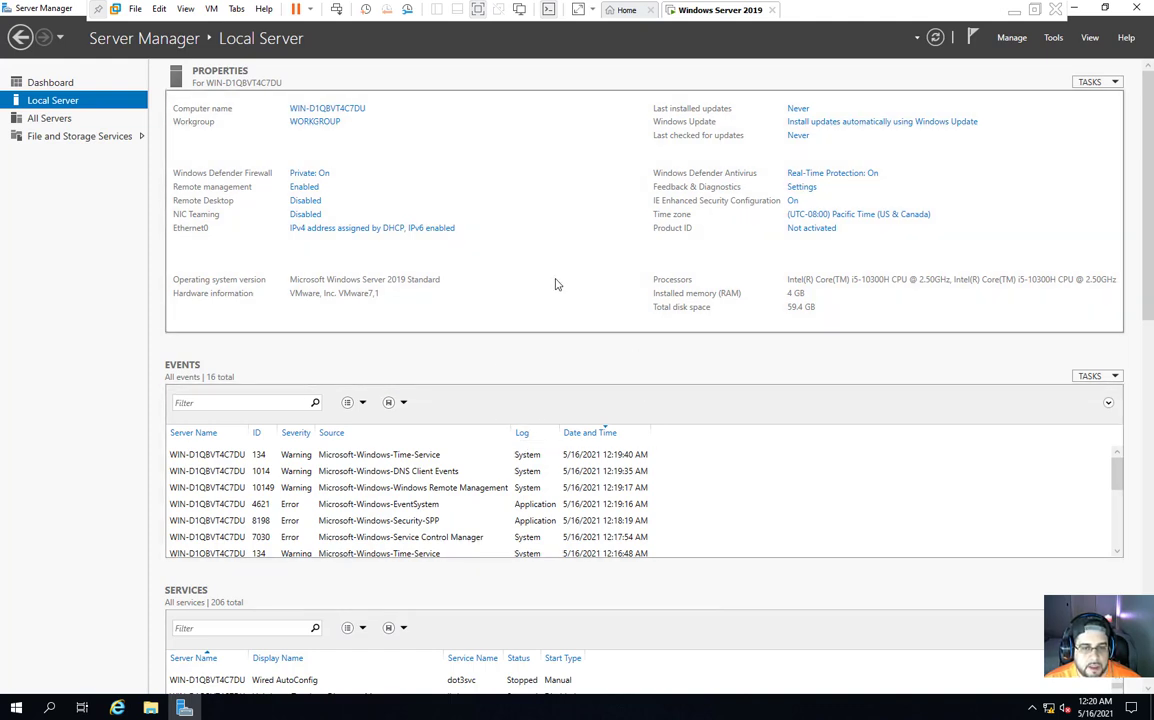
{"action": "scroll", "coordinate": [554, 507], "scroll_direction": "down", "scroll_amount": 5}
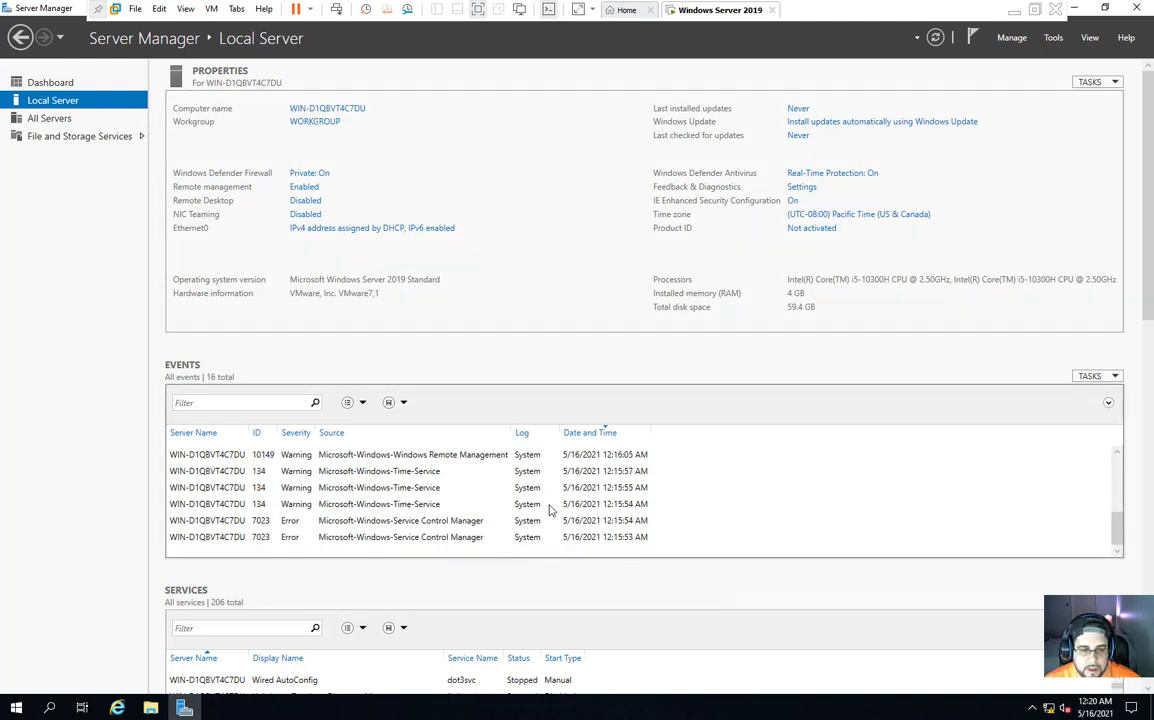
{"action": "scroll", "coordinate": [551, 510], "scroll_direction": "up", "scroll_amount": 5}
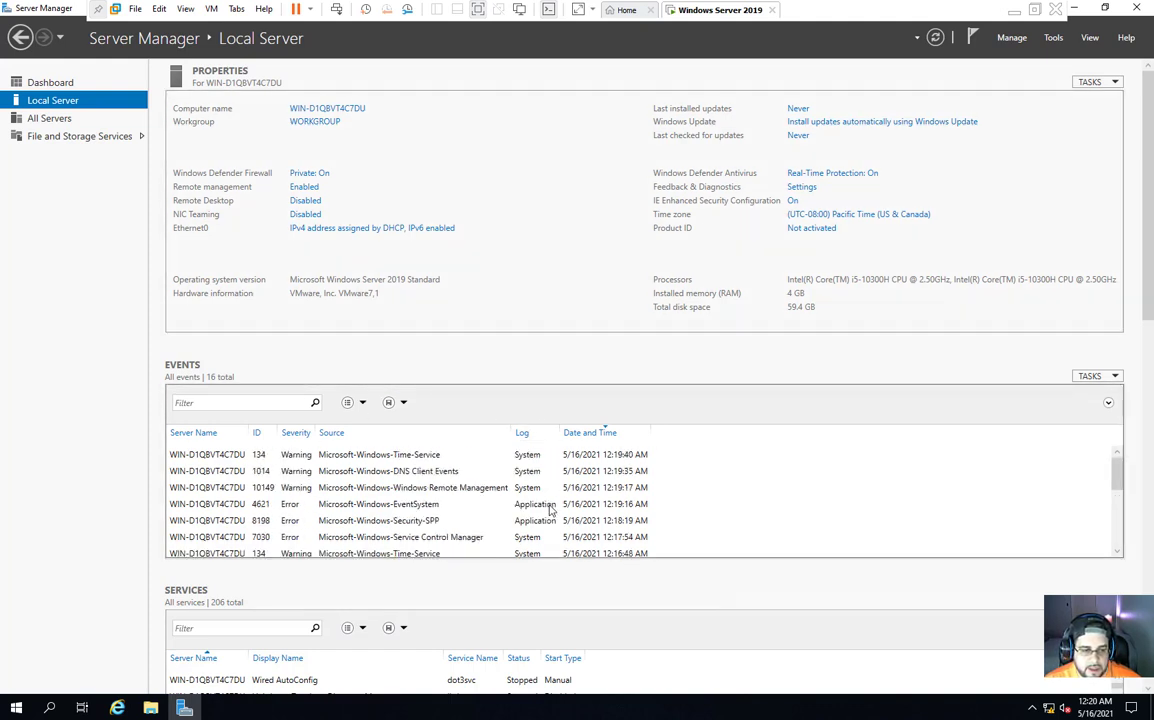
{"action": "left_click", "coordinate": [1148, 382]}
{"action": "left_click_drag", "start_coordinate": [1148, 382], "coordinate": [1150, 537]}
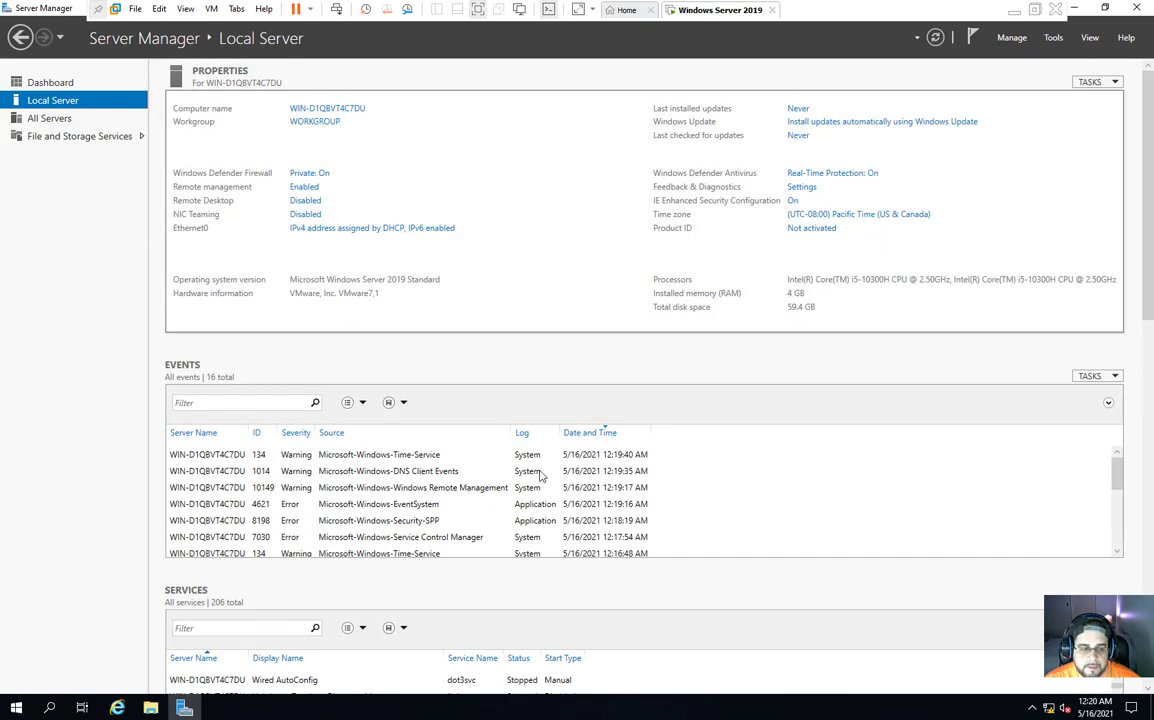
{"action": "left_click", "coordinate": [52, 83]}
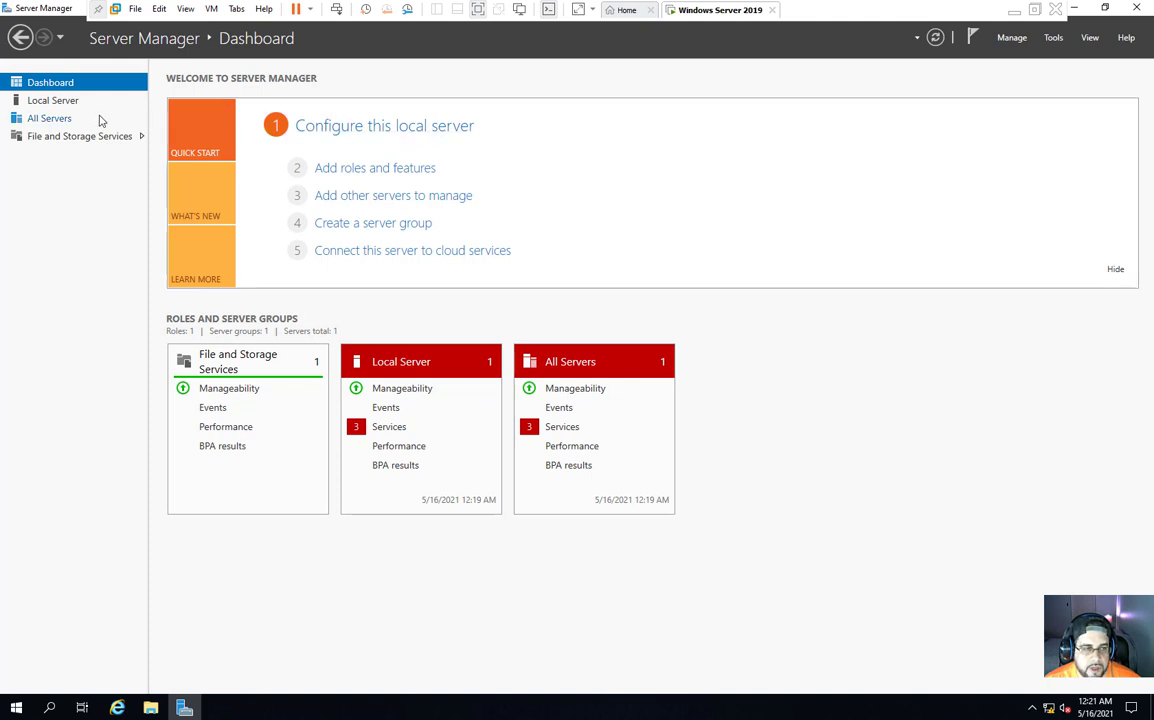
Step: Open the Add Roles and Features Wizard from Server Manager
{"action": "left_click", "coordinate": [308, 125]}
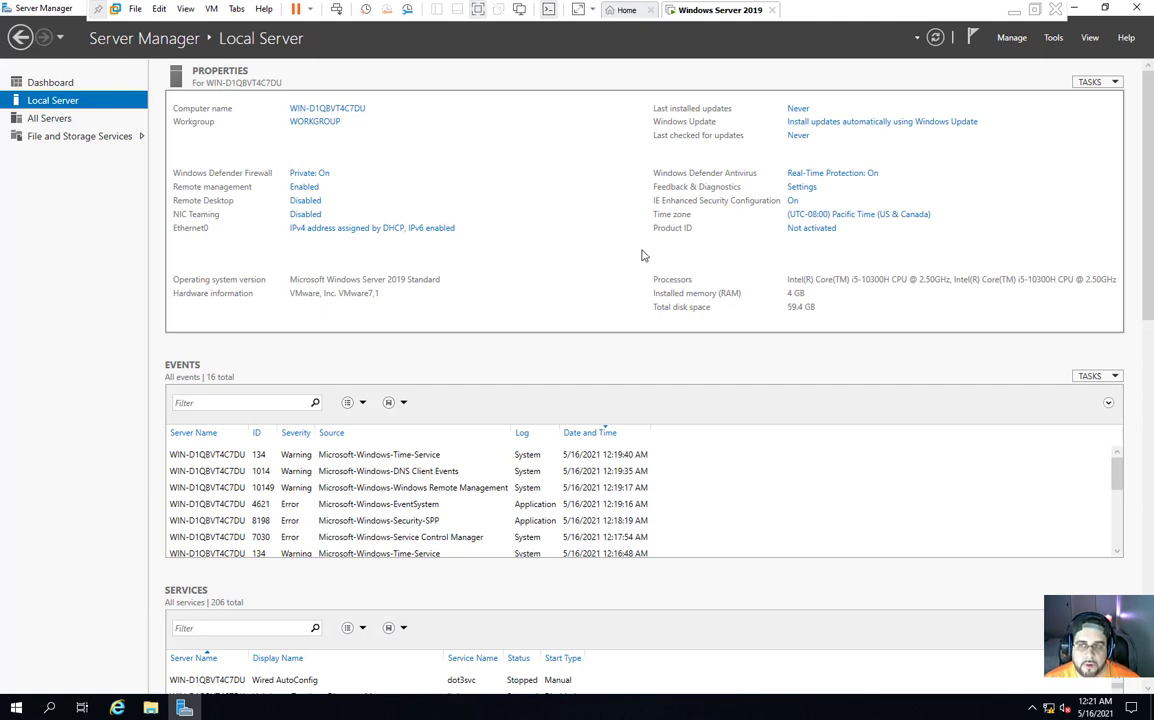
{"action": "left_click", "coordinate": [1012, 37]}
{"action": "left_click", "coordinate": [1038, 57]}
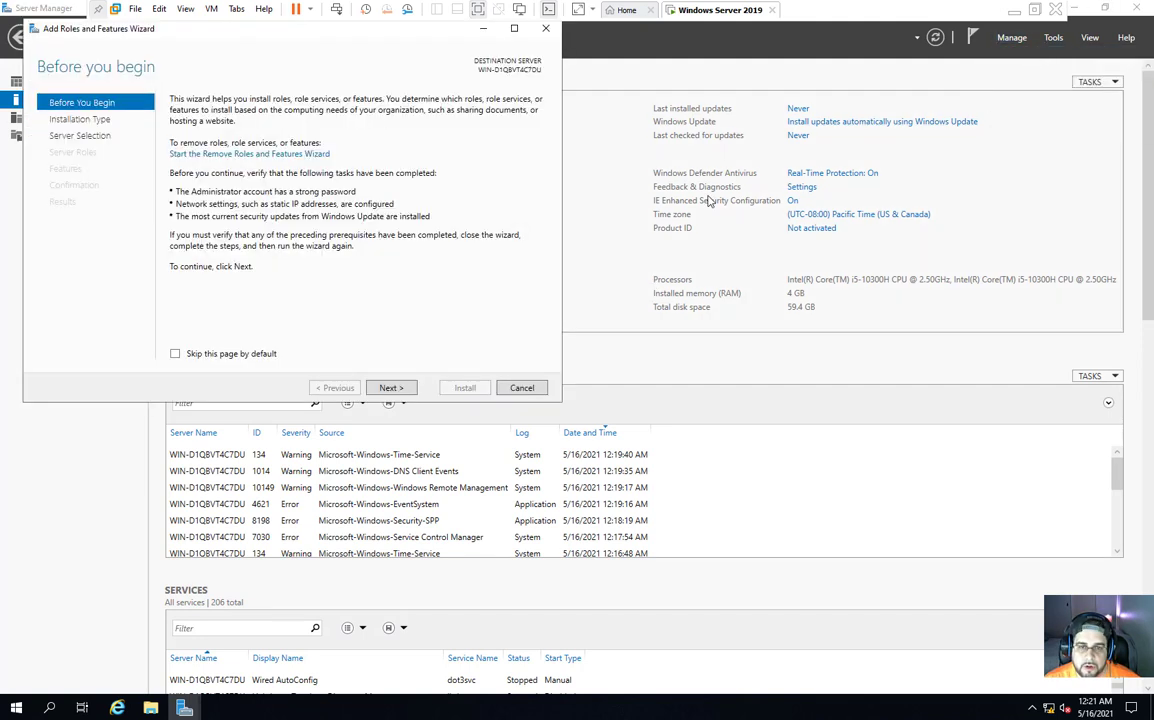